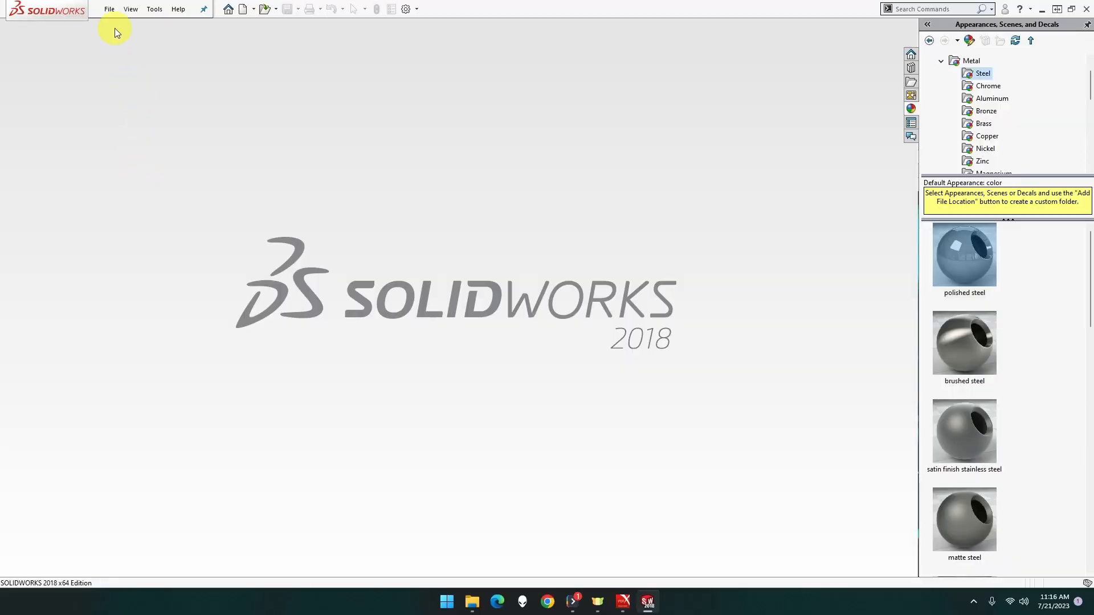
Create a new part document from the Part MMGS template
left_click(110, 11)
left_click(121, 24)
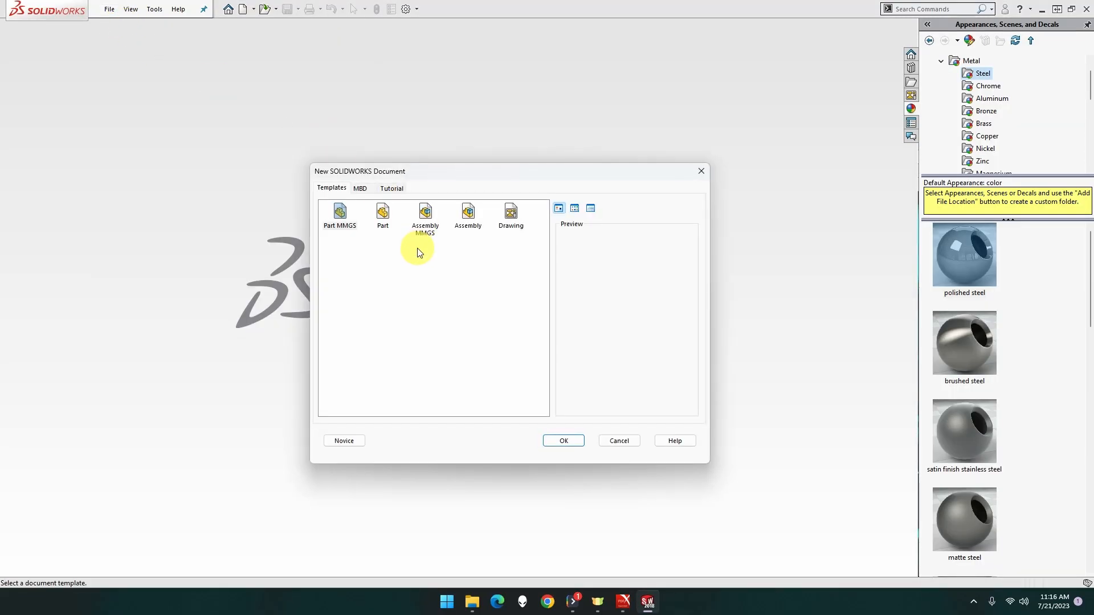
double_click(340, 216)
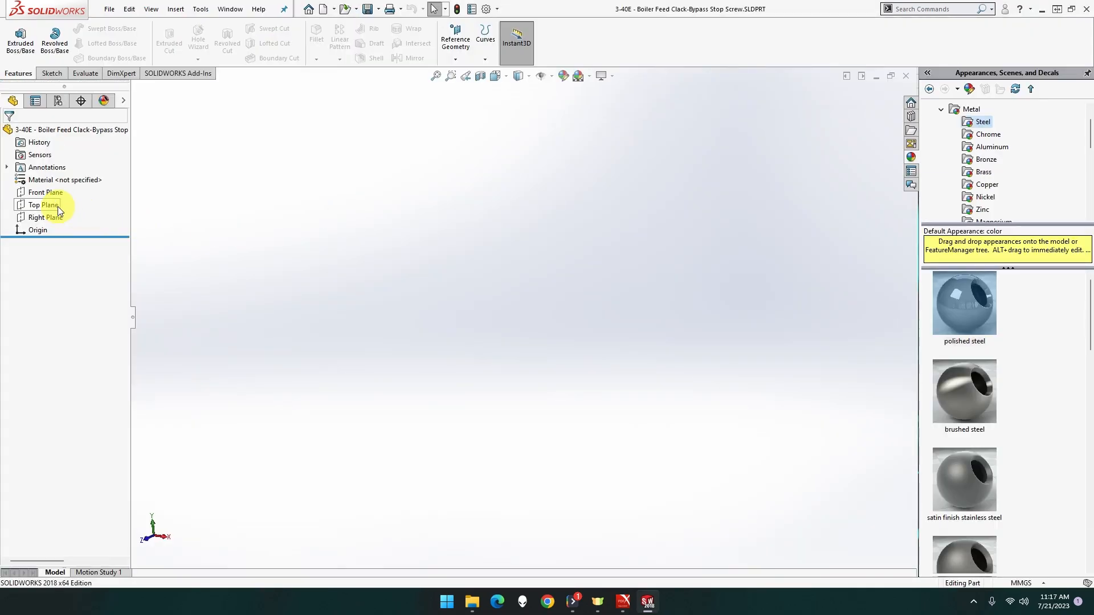
Sketch a circle with a radius of about 83.5 mm centred on the origin of the Top Plane
right_click(58, 207)
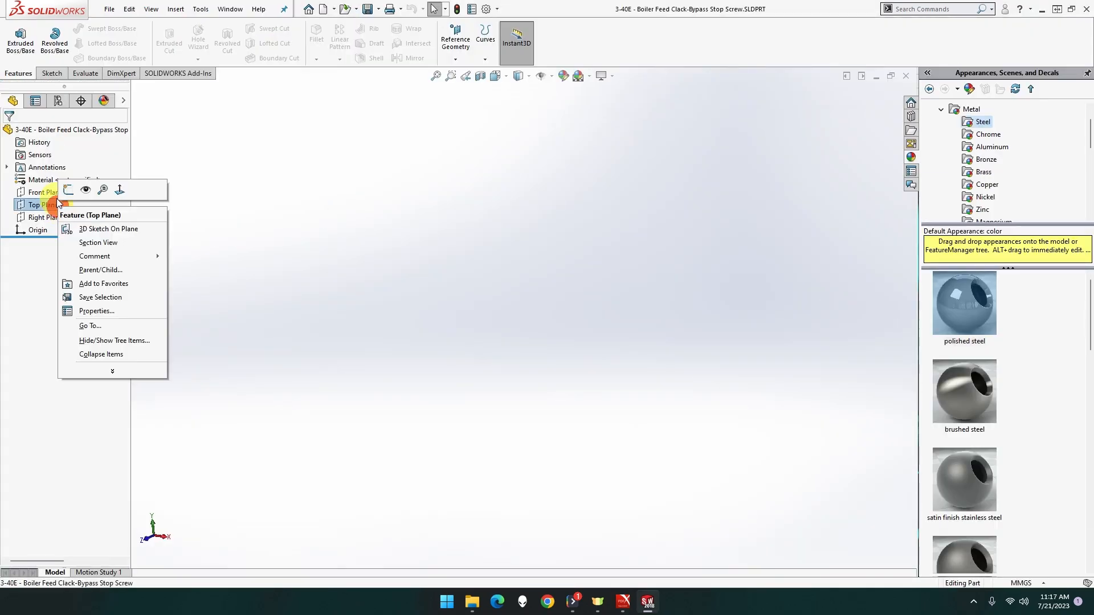
left_click(68, 193)
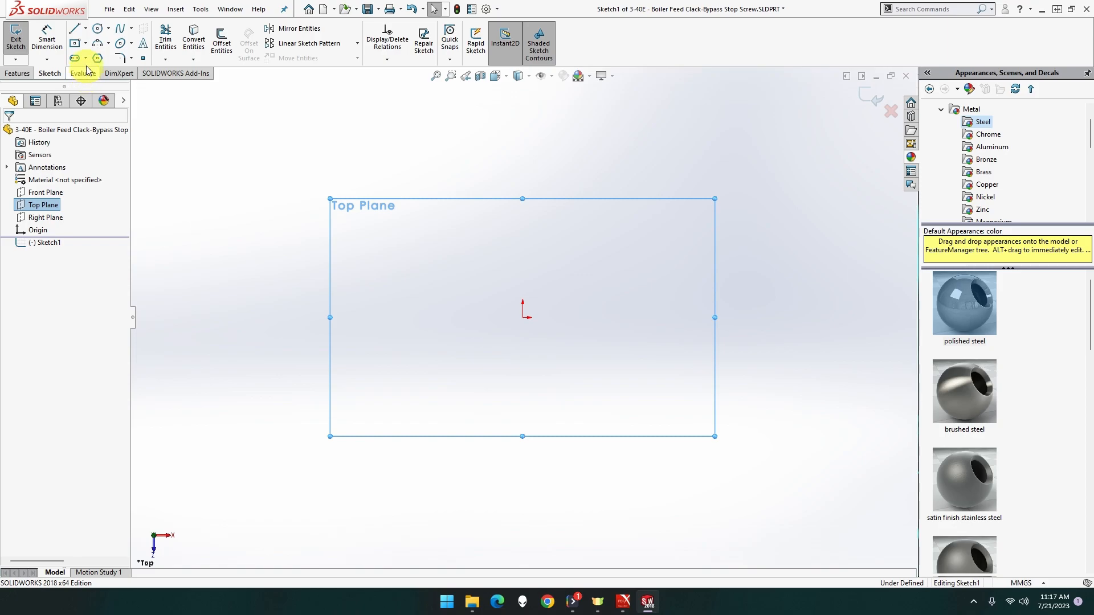
left_click(98, 33)
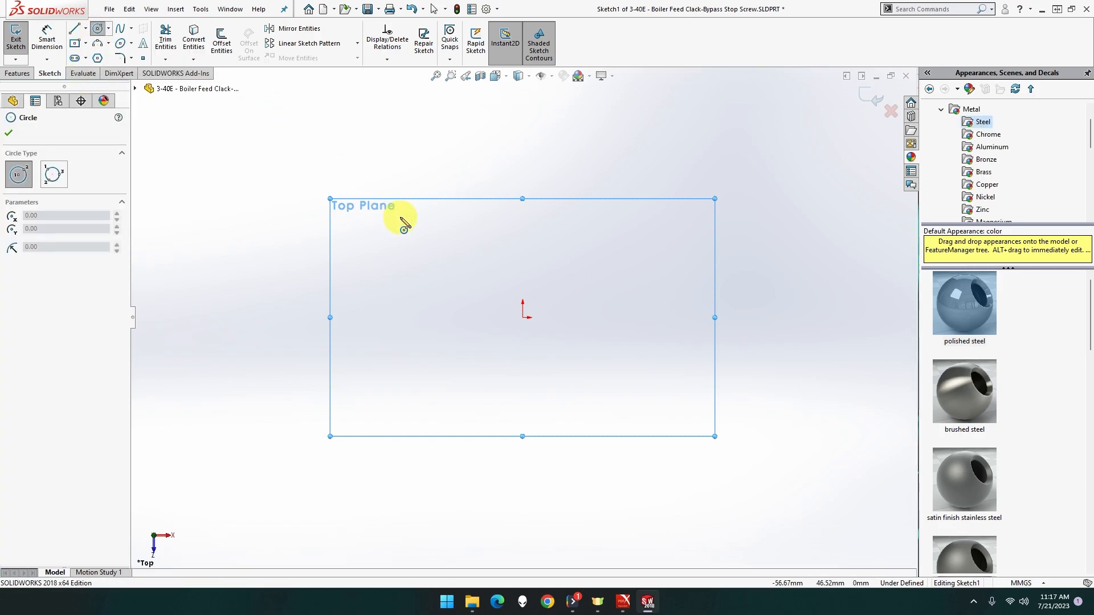
left_click(523, 317)
left_click(686, 242)
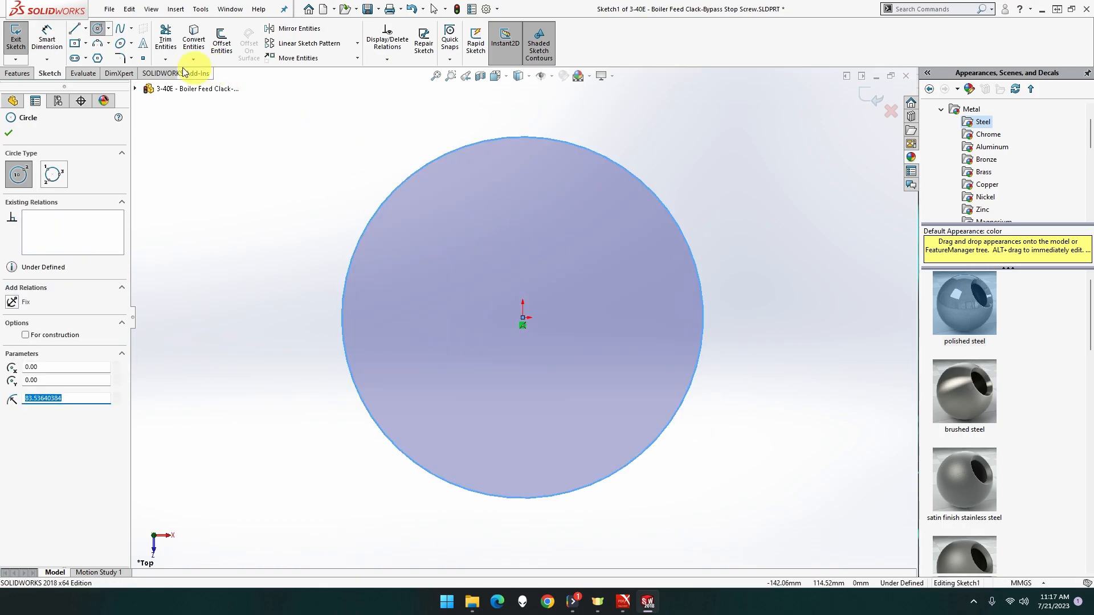
Dimension the circle's diameter as 13 mm
left_click(46, 39)
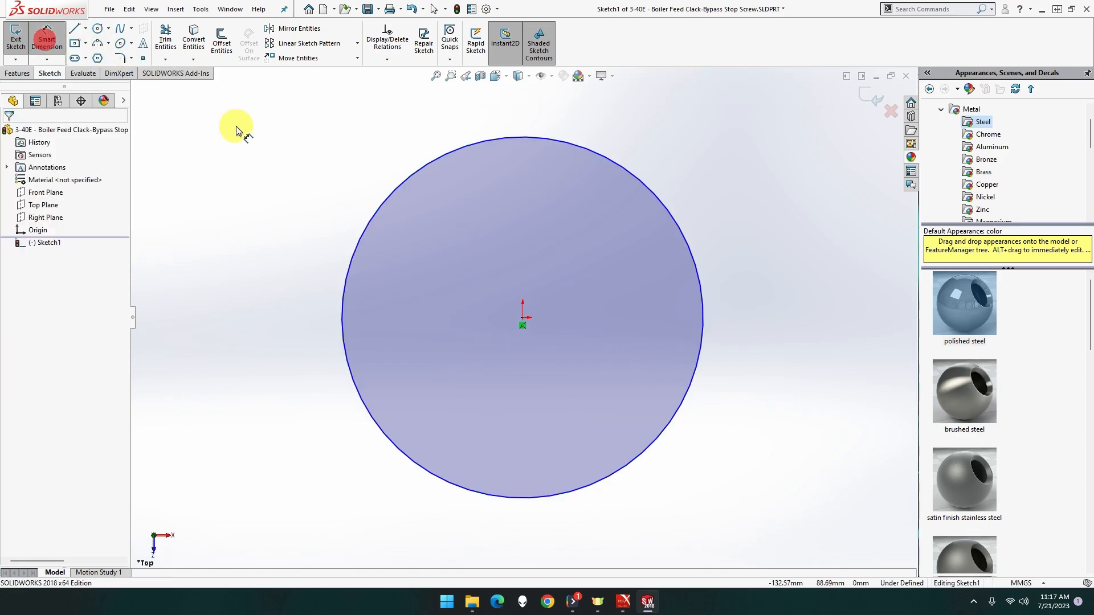
left_click(399, 188)
left_click(272, 117)
type("13")
key("Return")
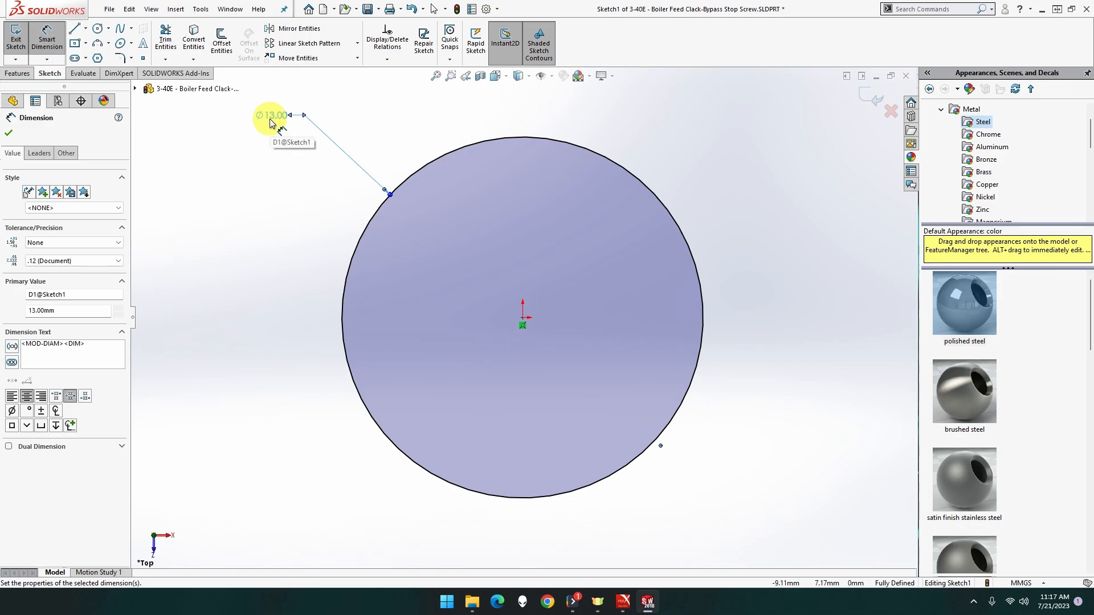
Extrude the circle 2 mm with the Mid Plane end condition to form a disc
left_click(17, 73)
left_click(25, 51)
type("2")
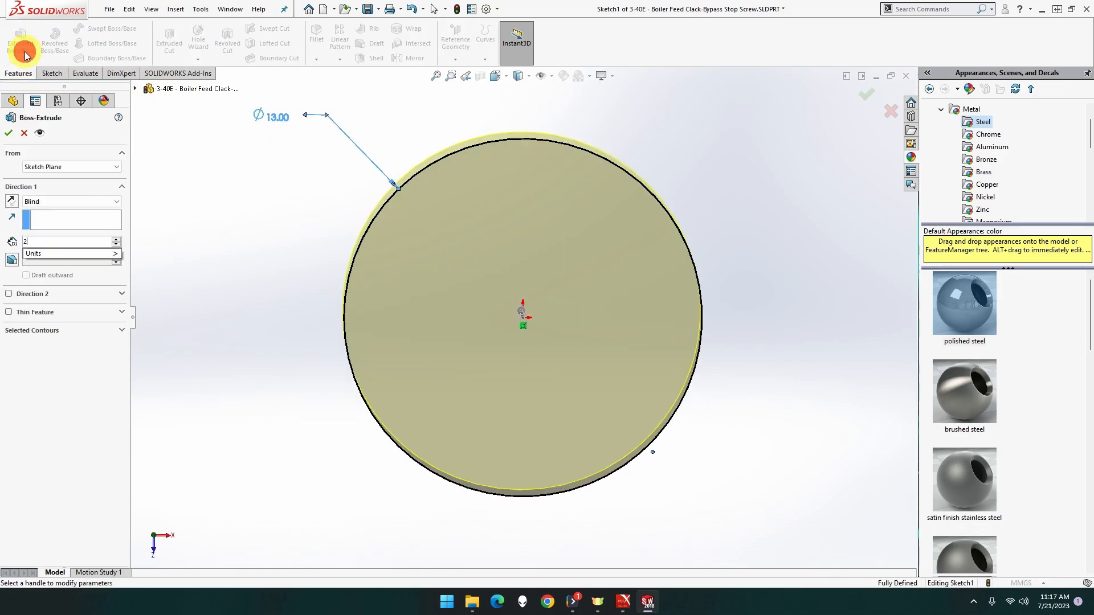
key("Return")
left_click(52, 201)
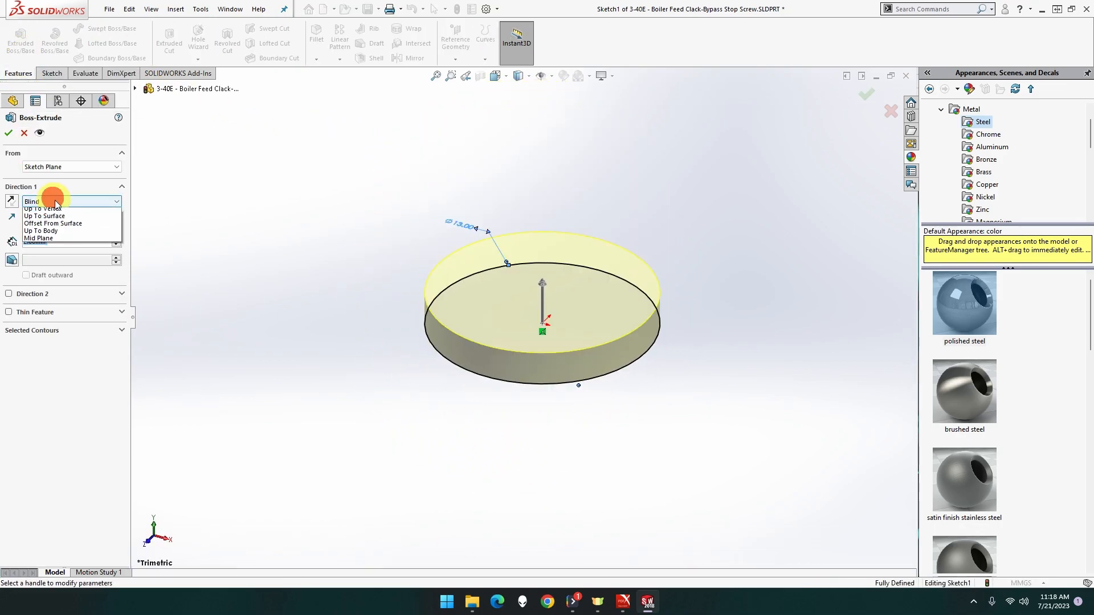
left_click(54, 233)
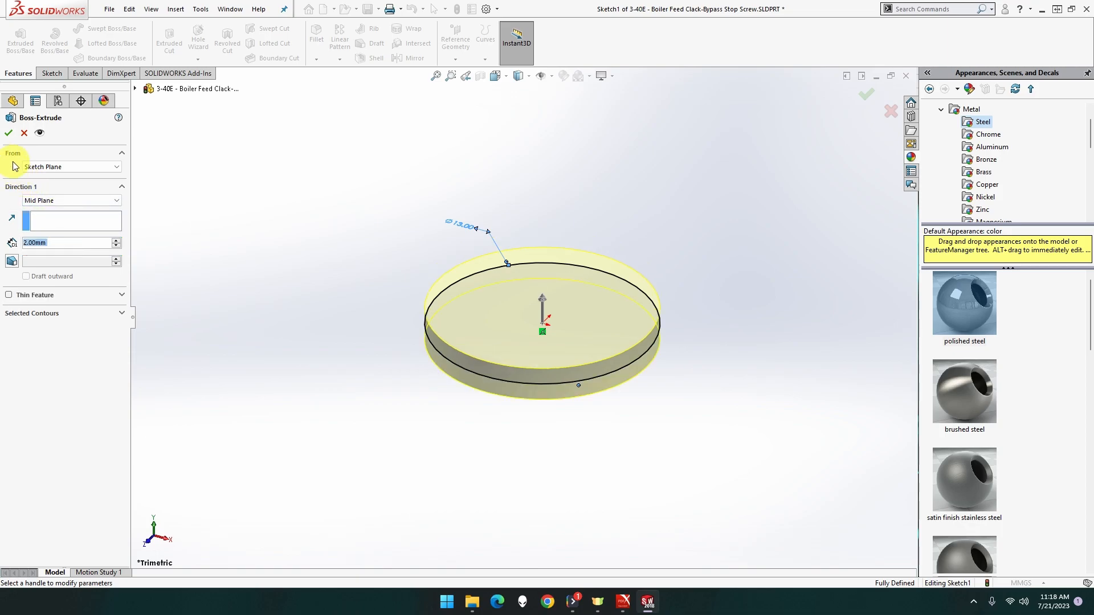
left_click(8, 135)
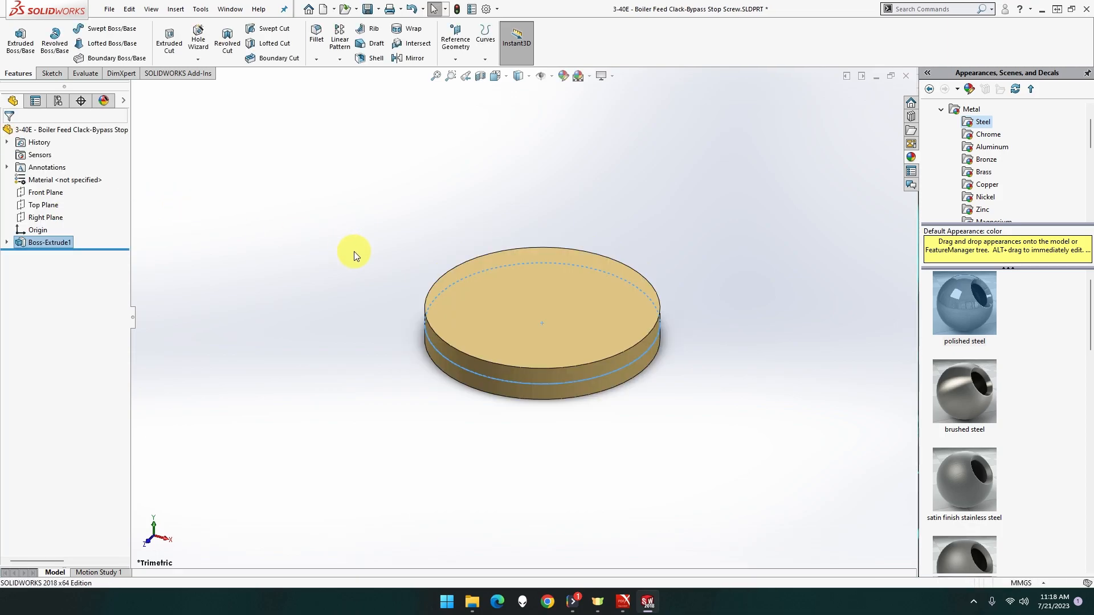
Sketch a center rectangle about 6.35 by 5.2 mm on the disc's upper face, centred on the origin
right_click(567, 322)
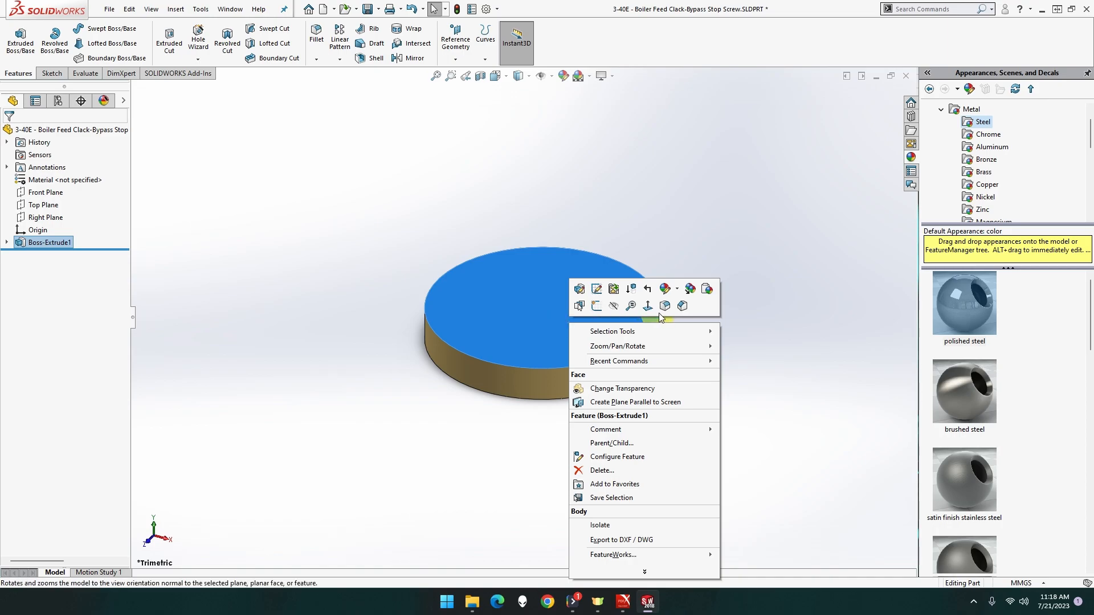
left_click(648, 308)
right_click(571, 336)
left_click(600, 321)
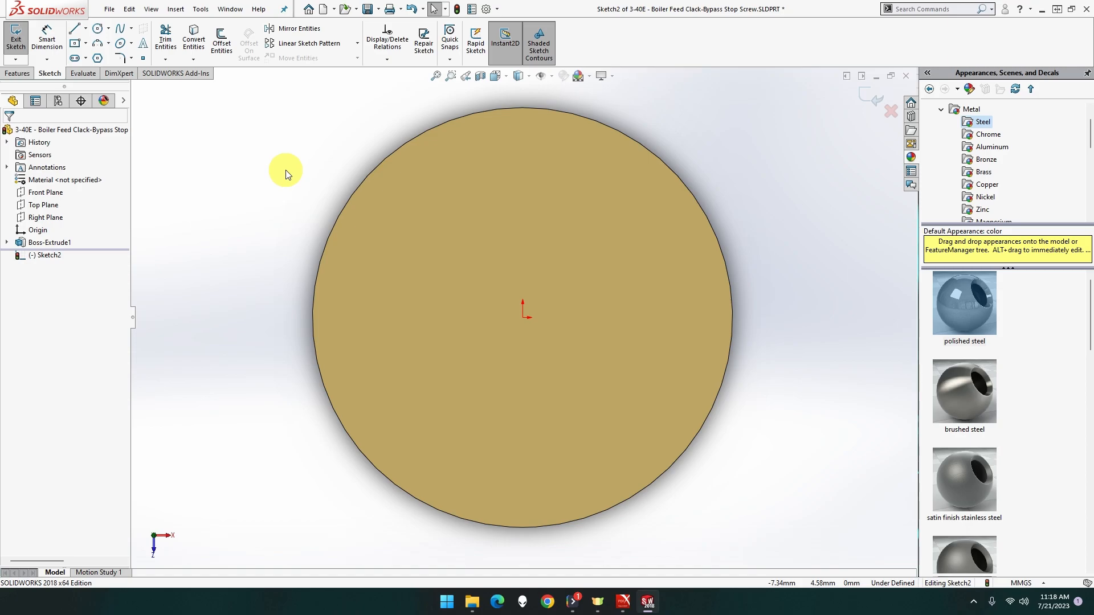
left_click(85, 44)
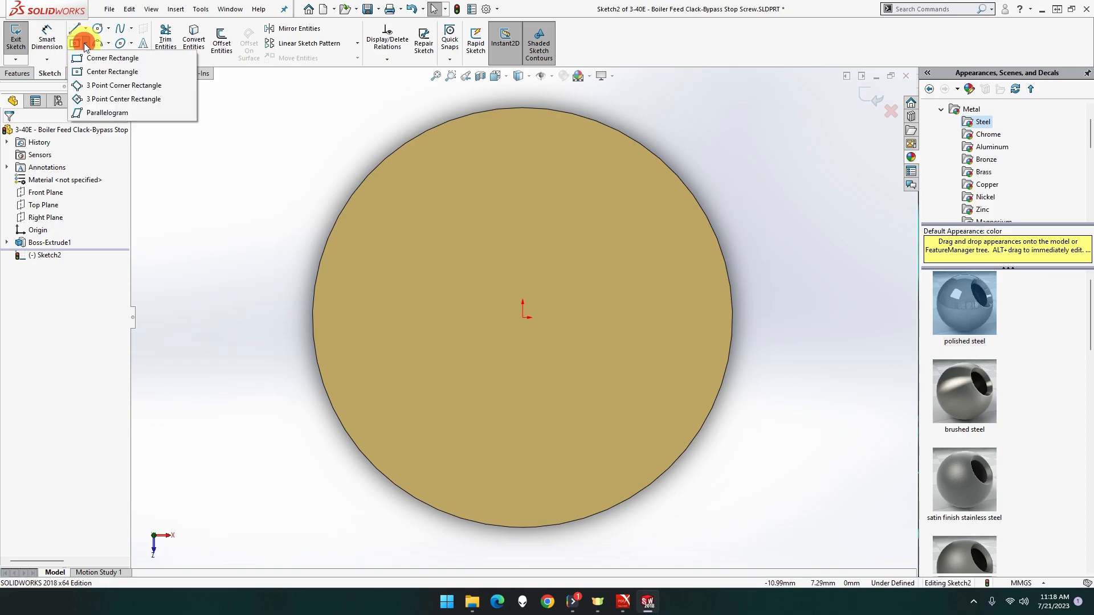
left_click(86, 72)
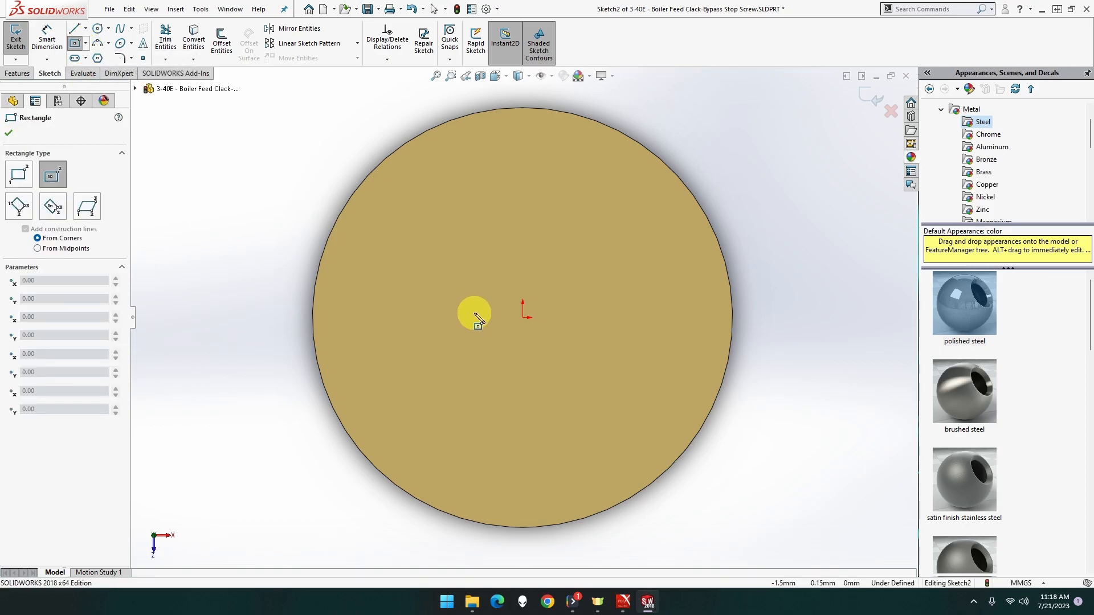
left_click(522, 318)
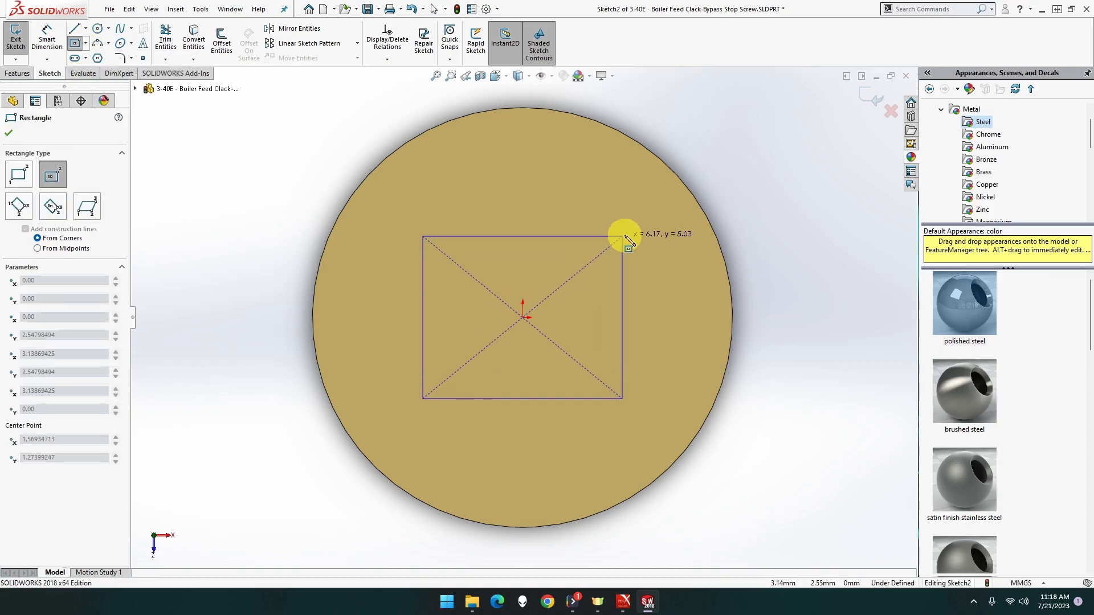
left_click(624, 233)
Dimension the rectangle's width and height as 8 mm each
left_click(47, 39)
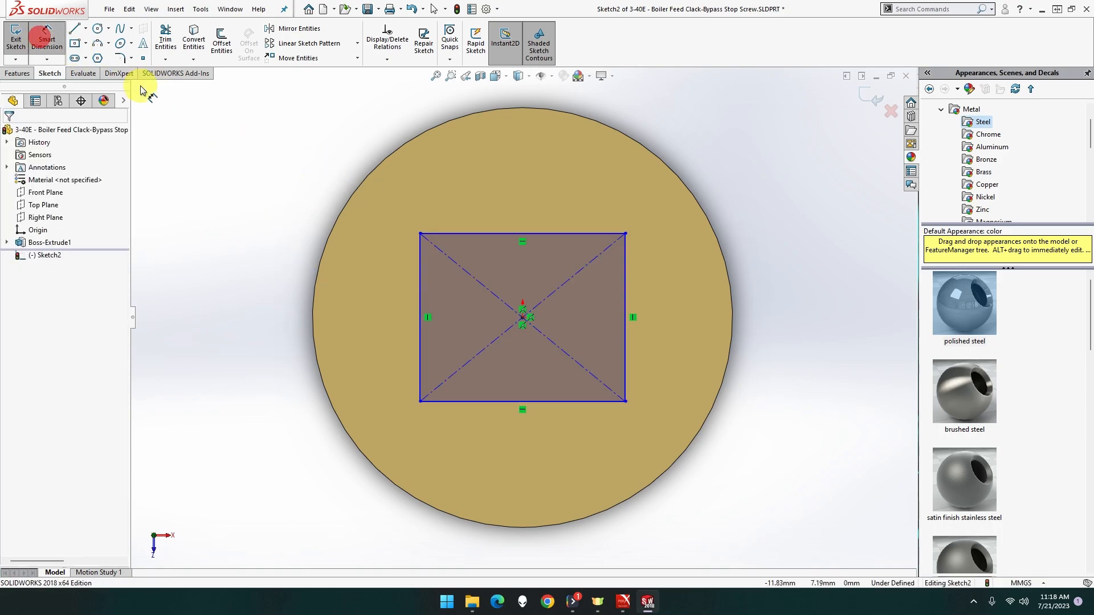
left_click(496, 239)
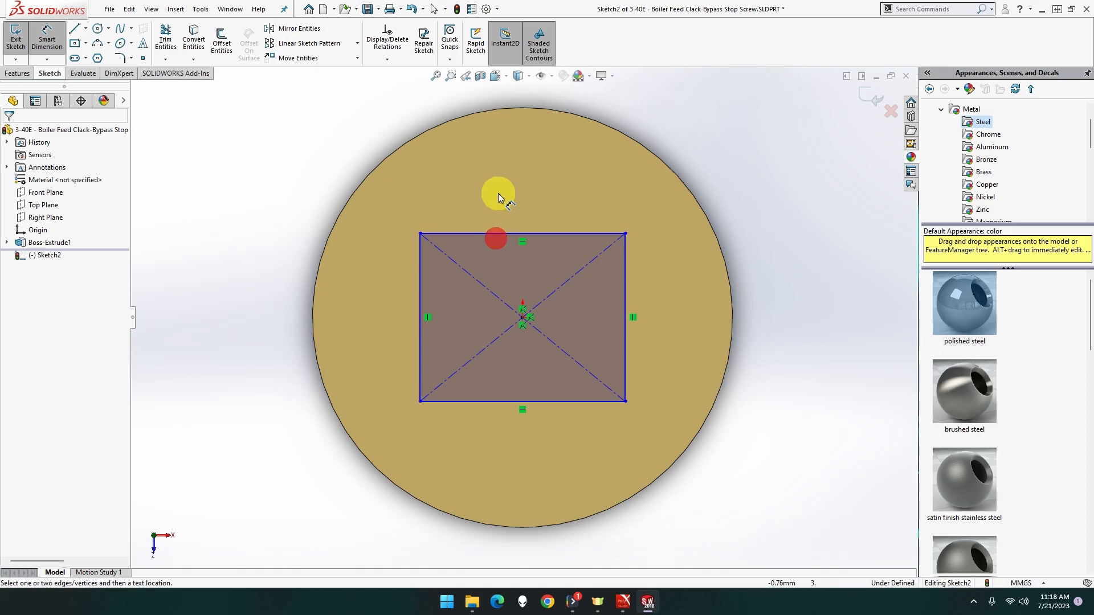
left_click(484, 240)
left_click(288, 132)
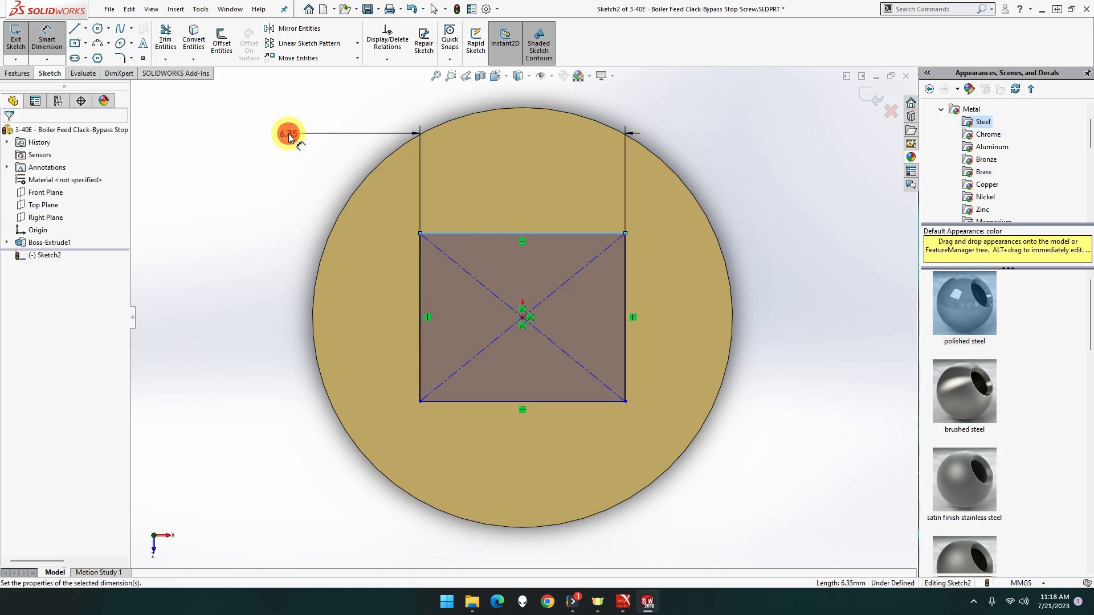
type("8")
key("Return")
left_click(394, 258)
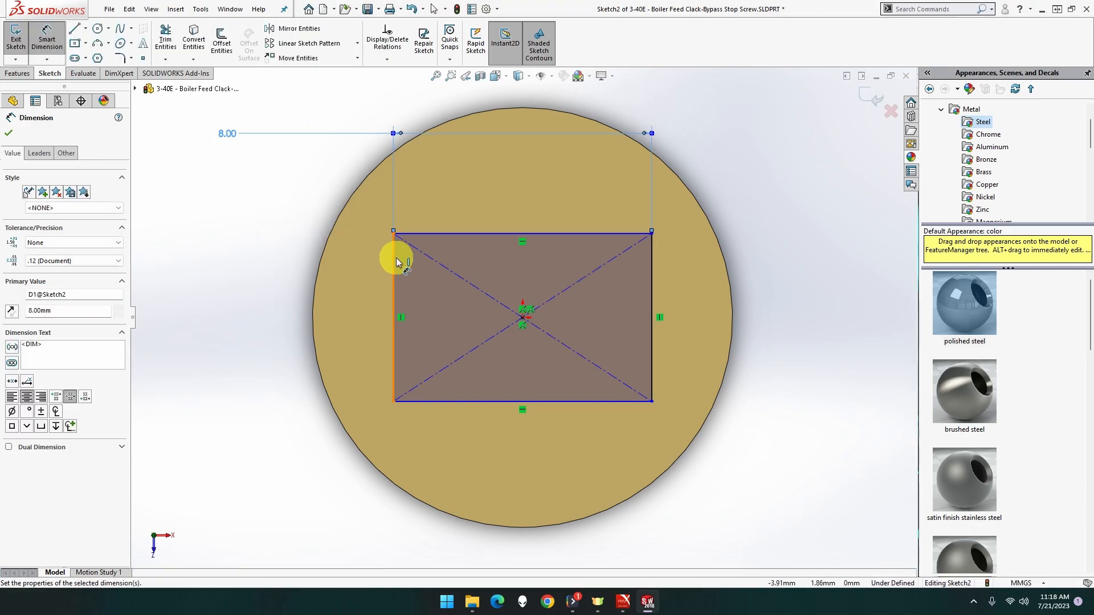
left_click(215, 251)
type("8")
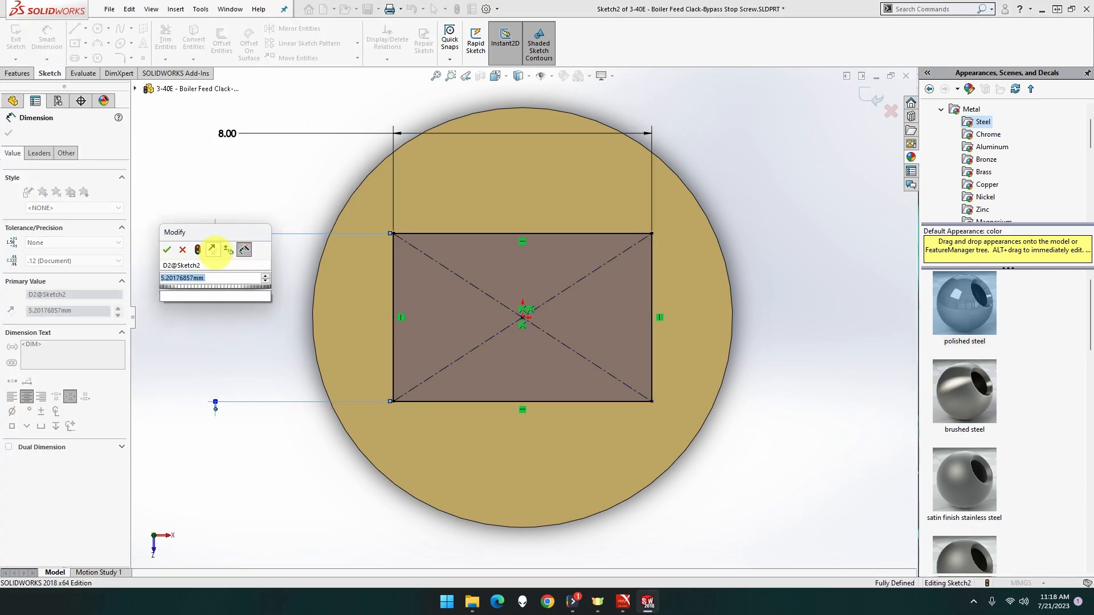
key("Return")
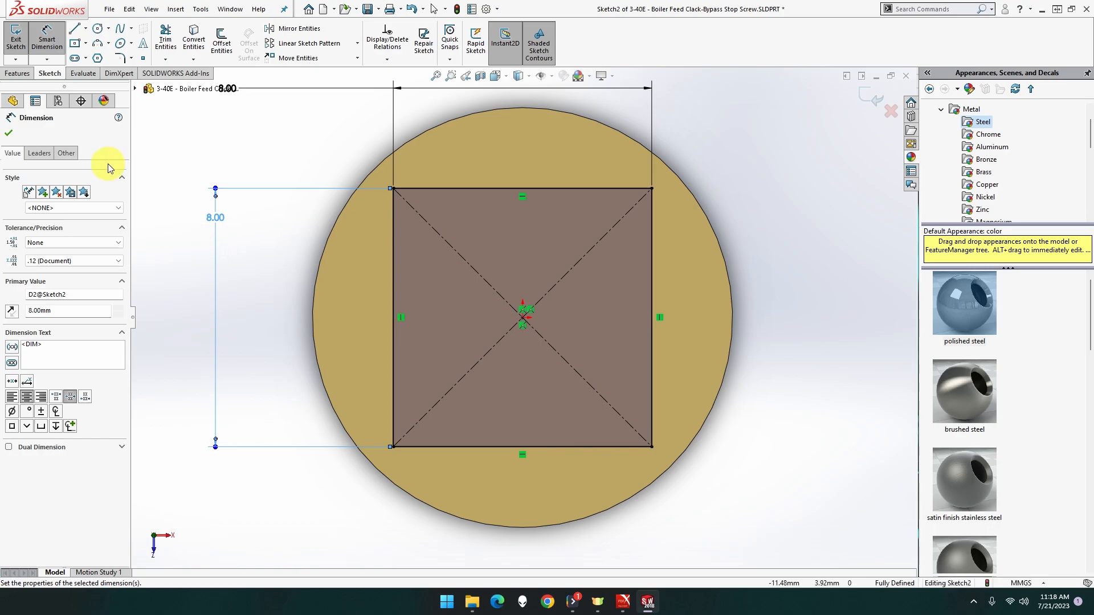
Extrude the 8 mm square 4 mm outward from the disc, merged with the body
left_click(18, 73)
left_click(23, 43)
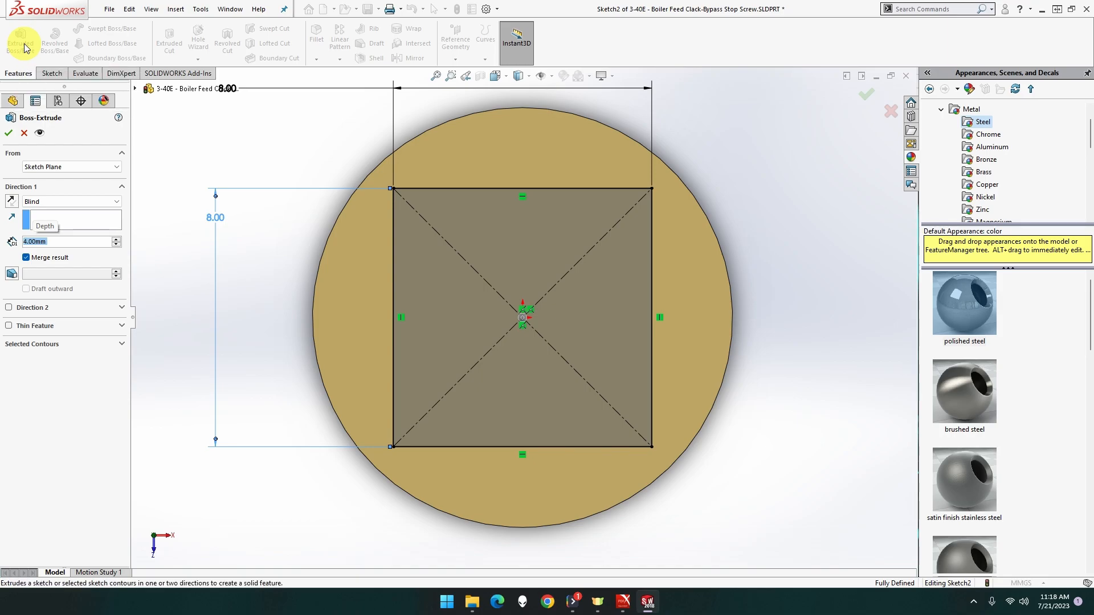
left_click(9, 134)
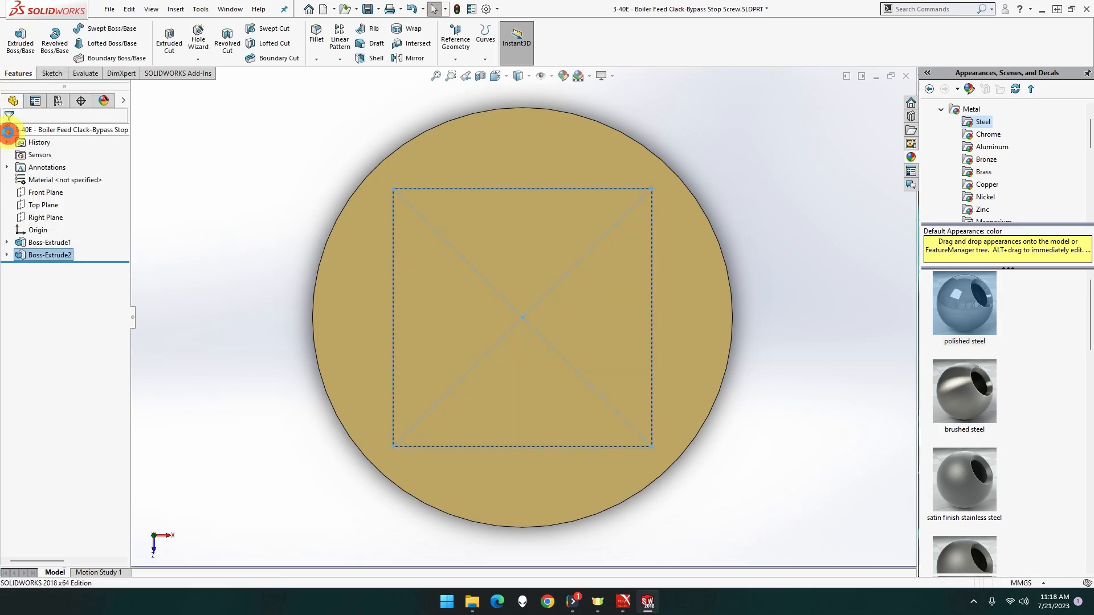
left_click(285, 224)
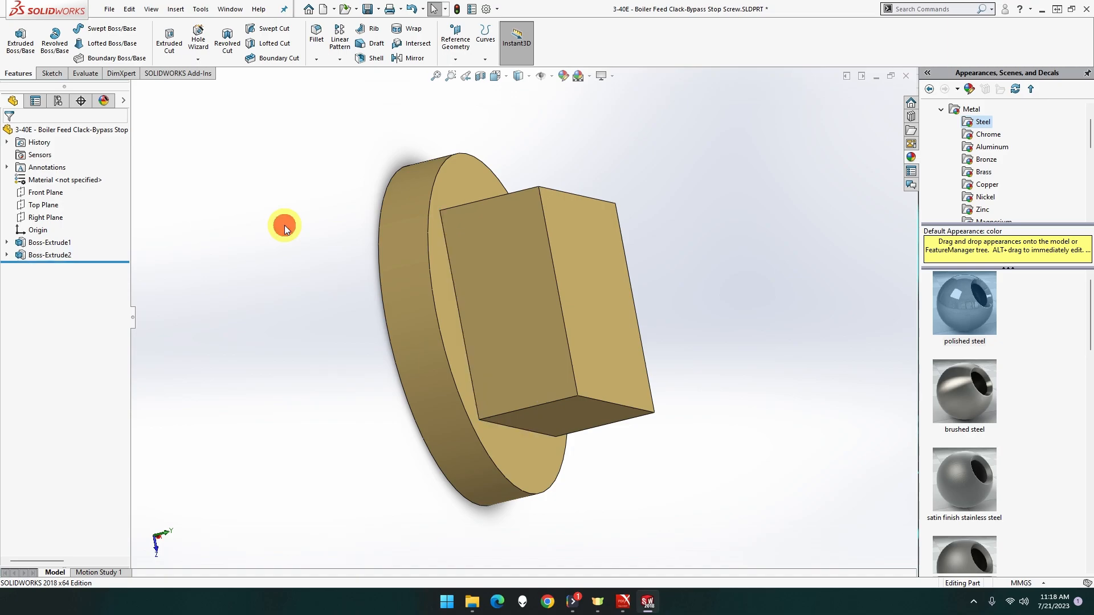
mouse_move(269, 237)
middle_mouse_down()
mouse_move(301, 248)
mouse_move(398, 243)
mouse_move(507, 303)
middle_mouse_up()
right_click(505, 303)
left_click(535, 286)
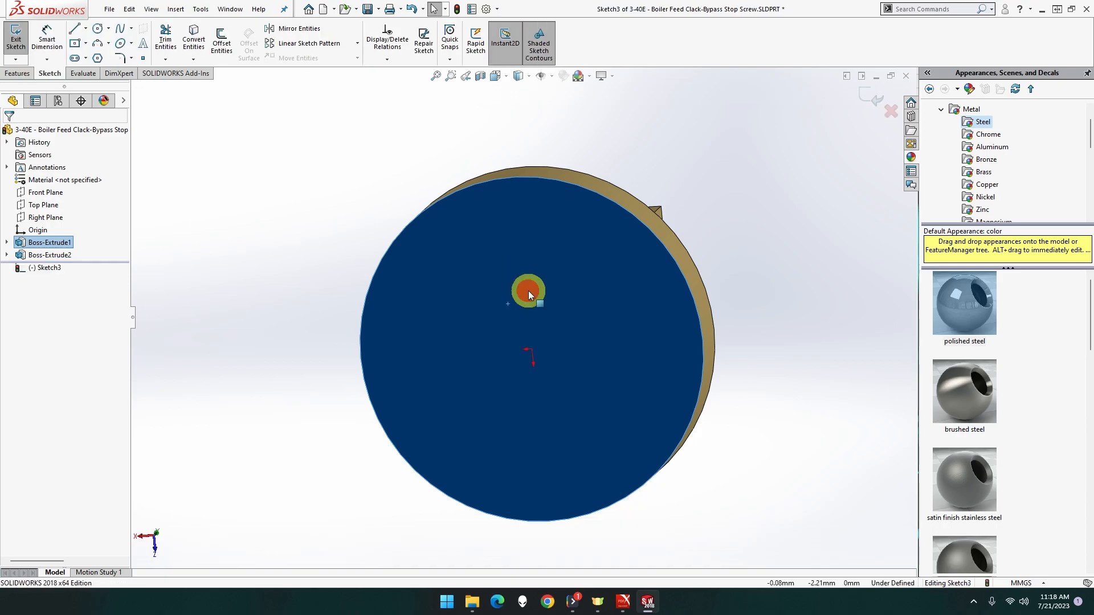
left_click(16, 39)
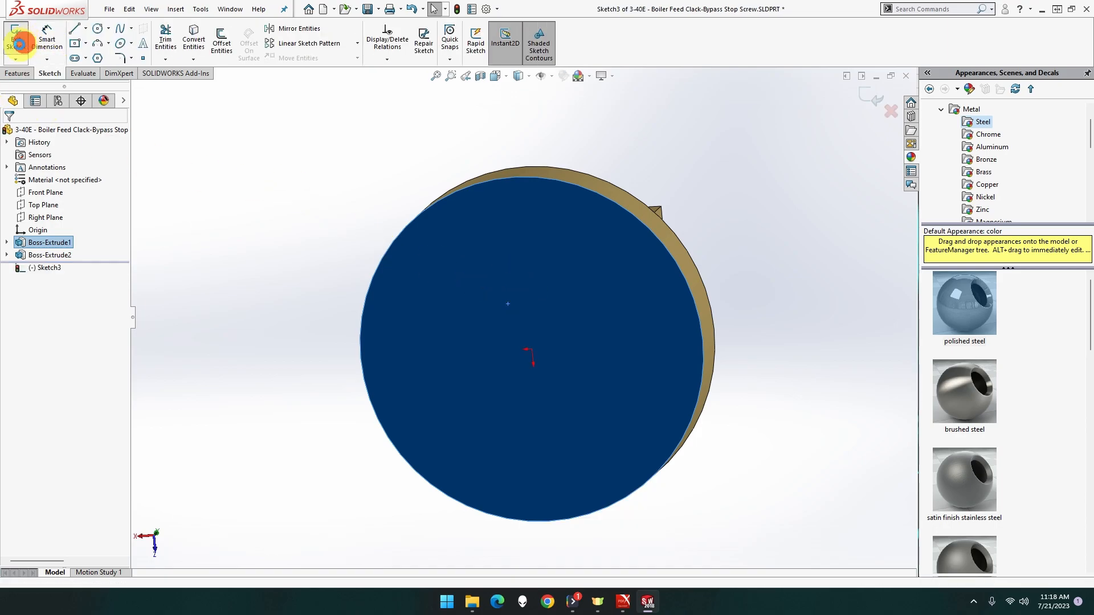
Sketch a circle with a radius of about 4.28 mm on the disc's underside, centred on the origin
left_click(518, 309)
right_click(518, 310)
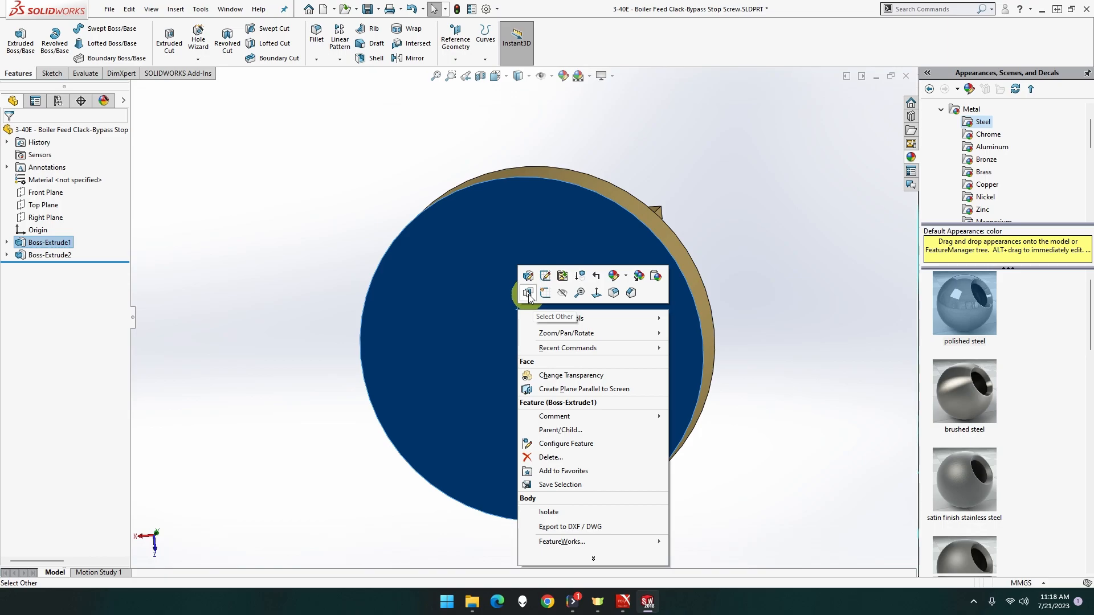
left_click(529, 294)
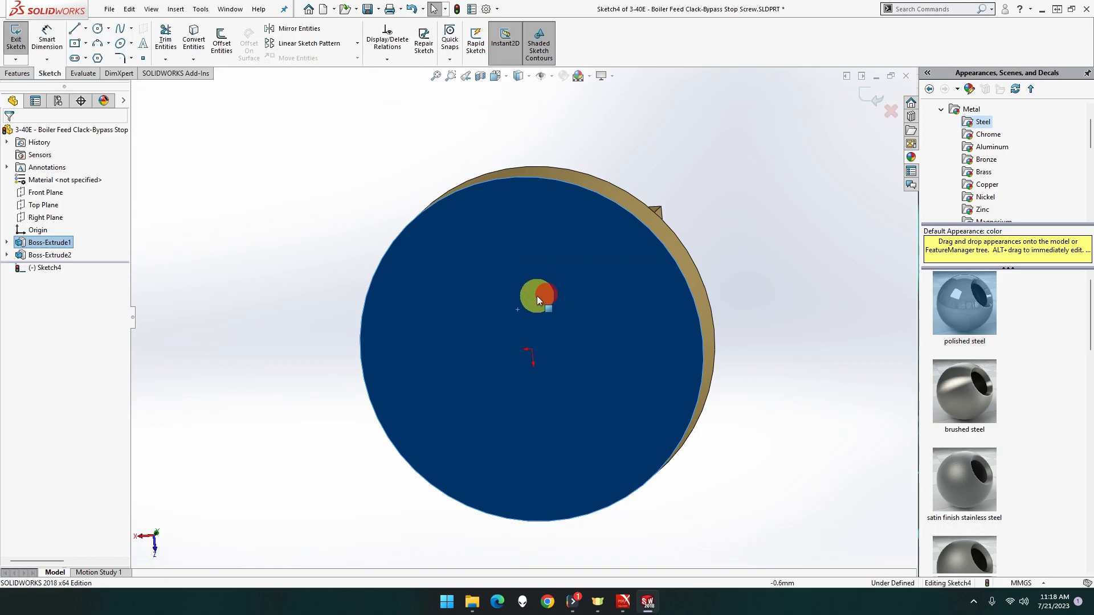
left_click(292, 217)
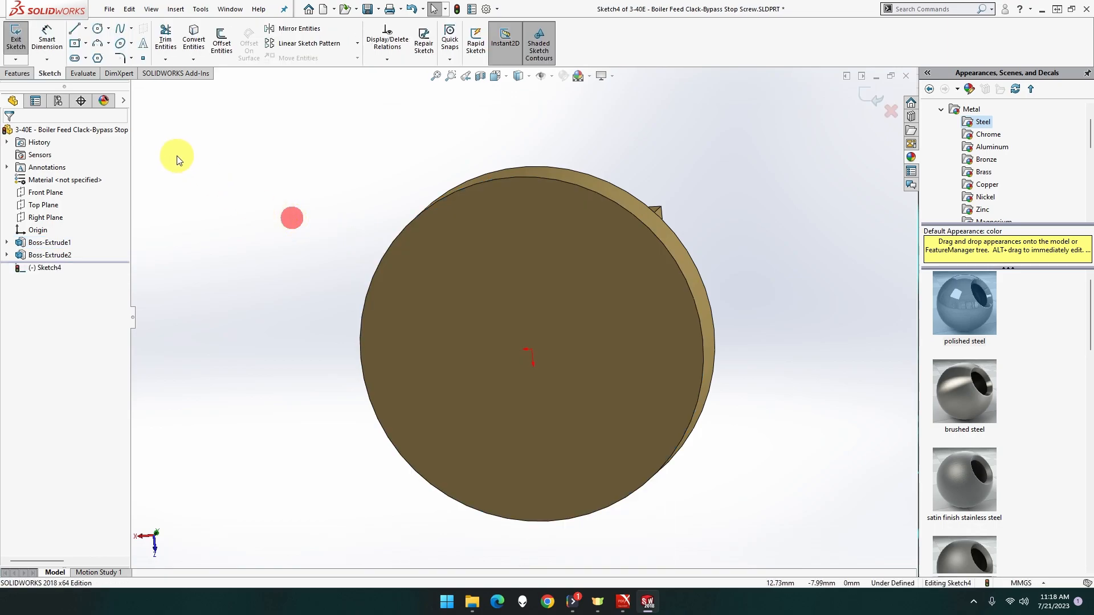
left_click(97, 32)
left_click_drag(532, 351, 637, 400)
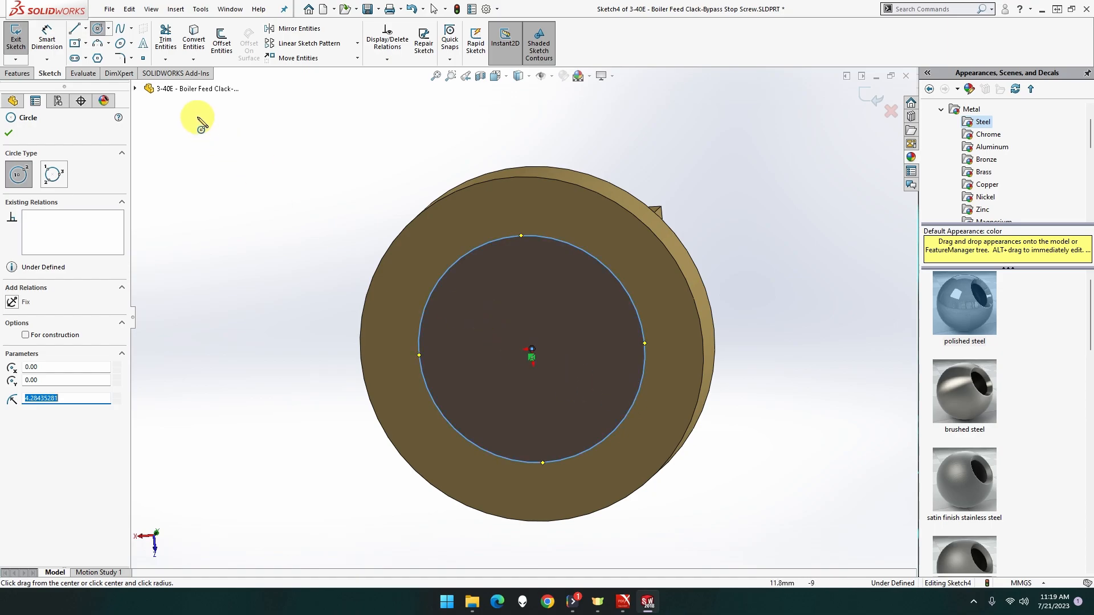
Dimension the diameter of the circle on the underside as 10 mm
left_click(46, 40)
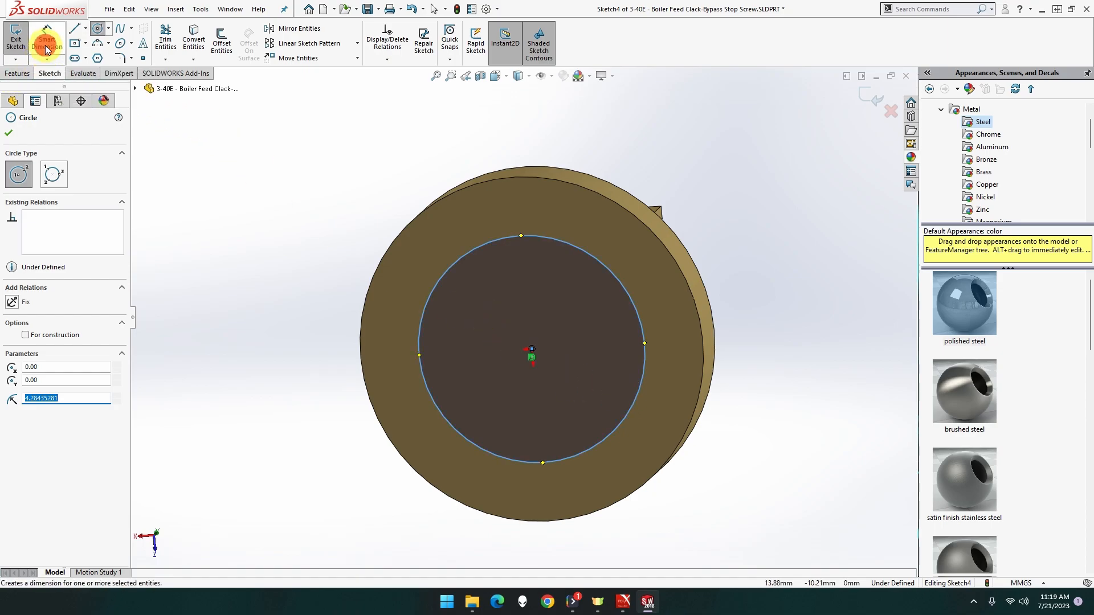
left_click(484, 244)
left_click(295, 165)
type("10")
key("Return")
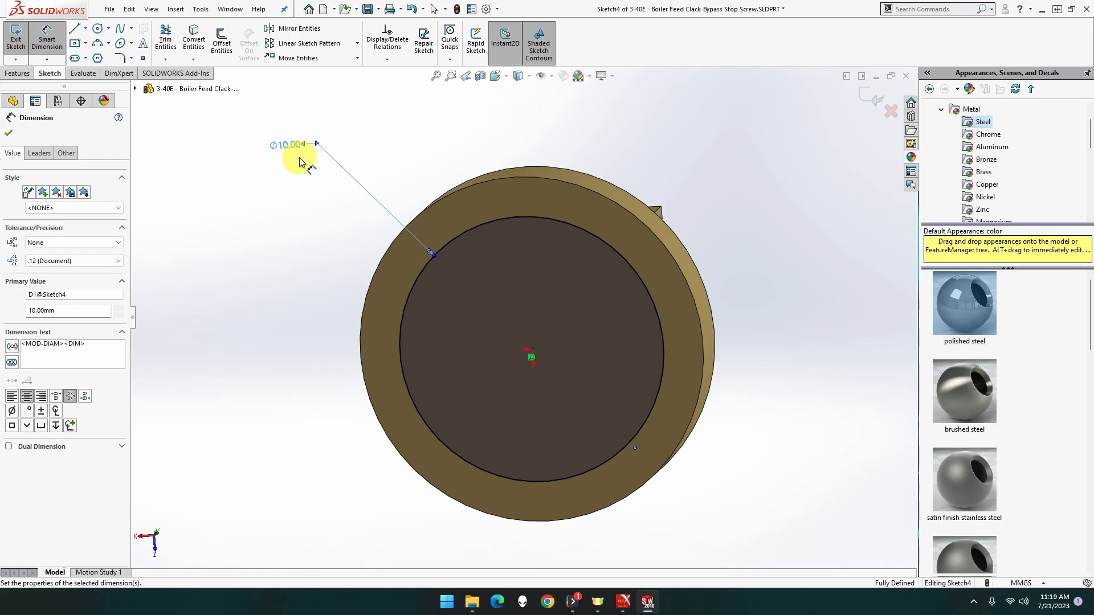
Extrude the 10 mm circle 11 mm outward from the disc's underside, merged with the body
left_click(17, 73)
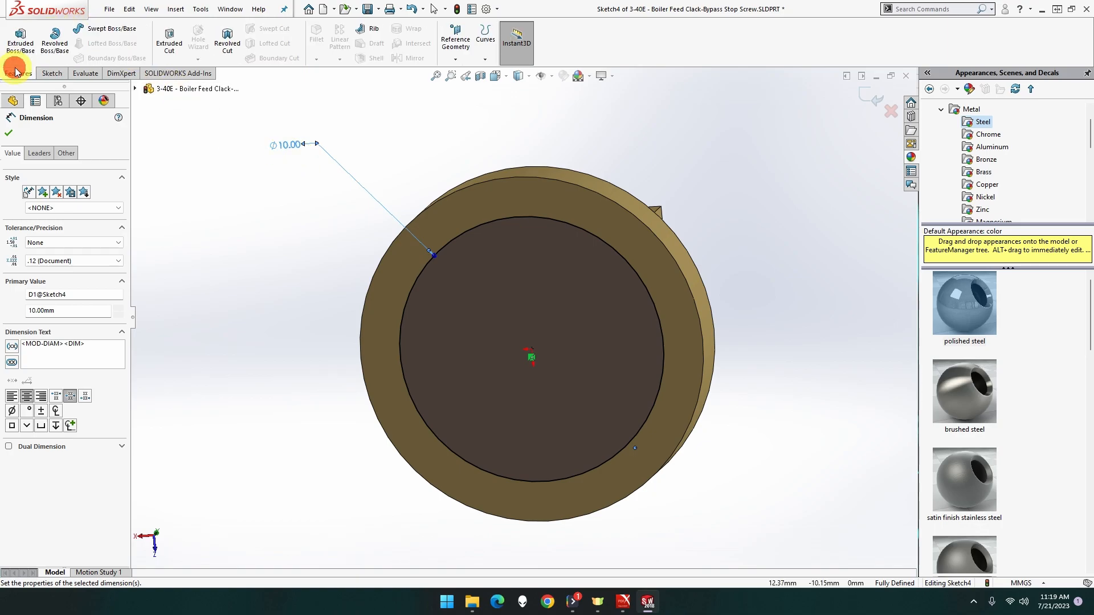
left_click(19, 45)
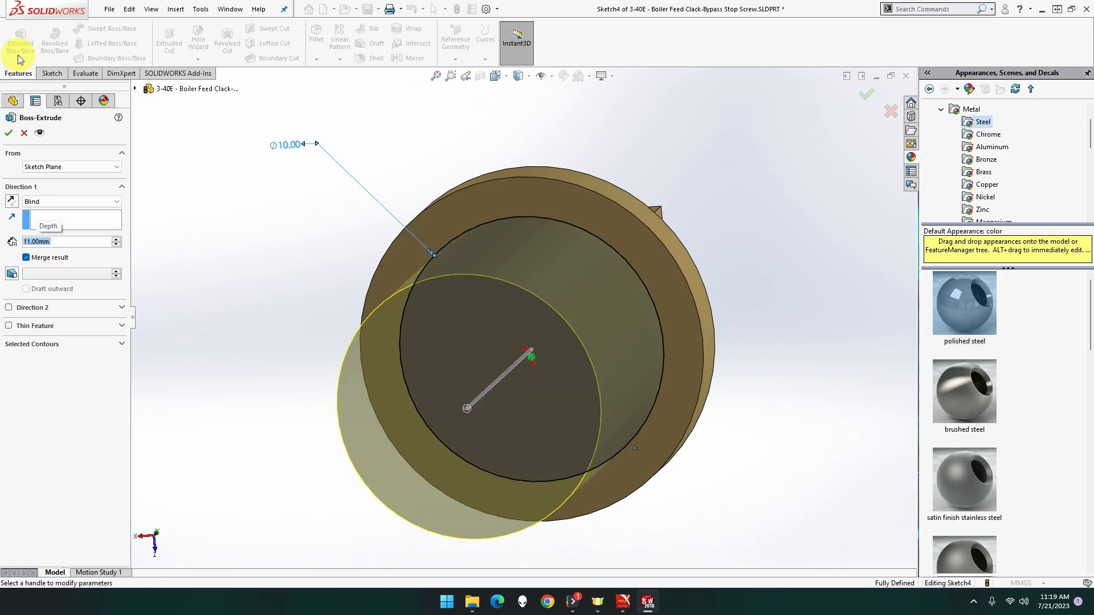
left_click(9, 132)
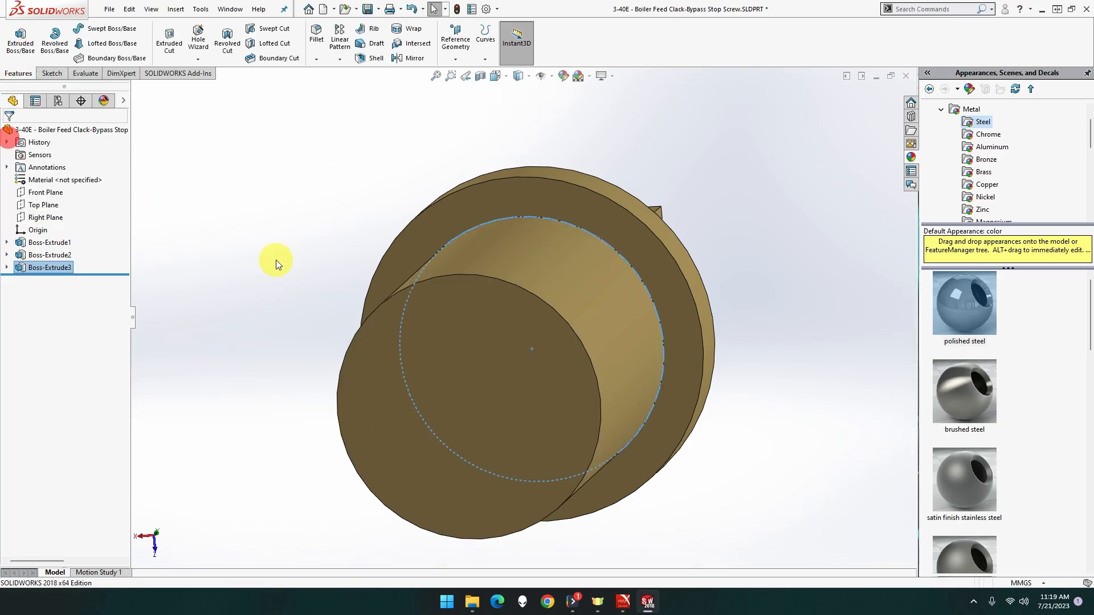
Orient the view normal to the Front Plane and start a sketch on that plane at the shank's lower end
right_click(43, 196)
left_click(97, 178)
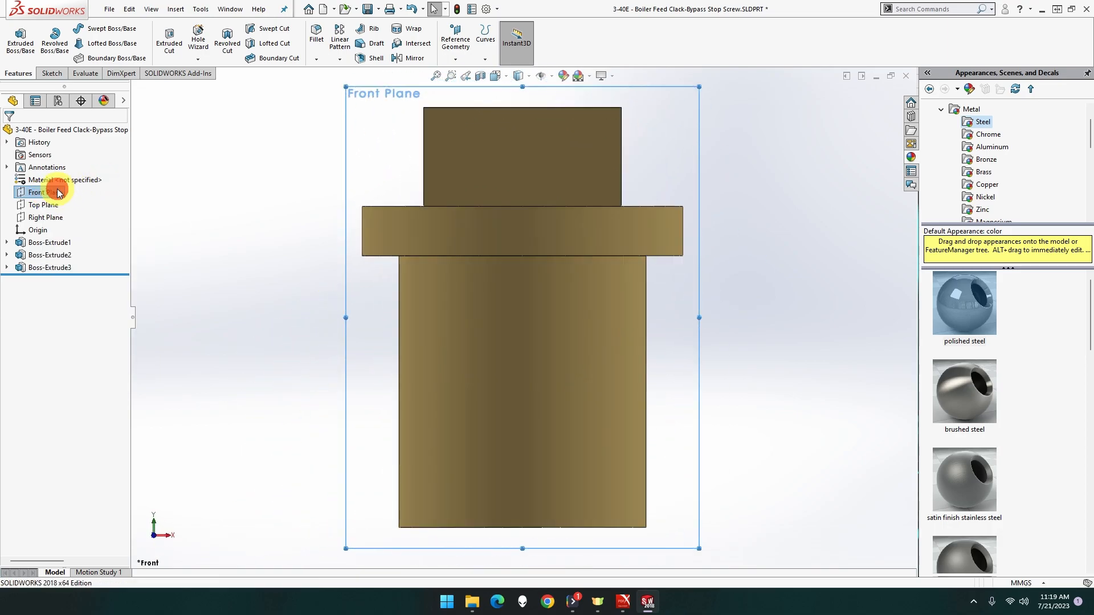
right_click(57, 189)
left_click(67, 169)
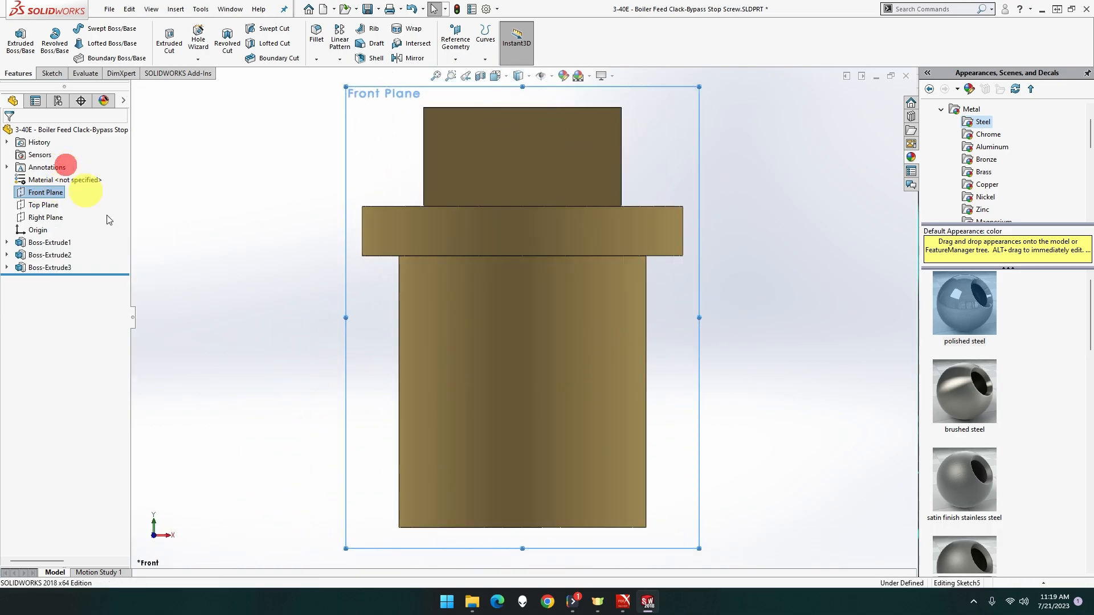
scroll(326, 314, "up", 3)
scroll(529, 408, "down", 1)
scroll(529, 408, "up", 1)
scroll(534, 437, "down", 4)
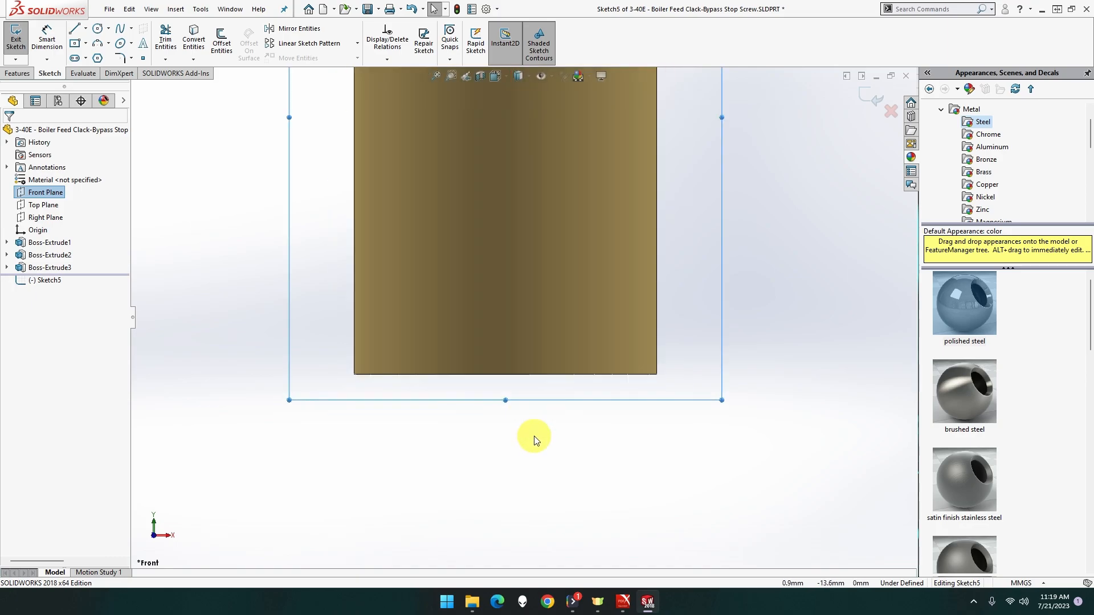
left_click(511, 436)
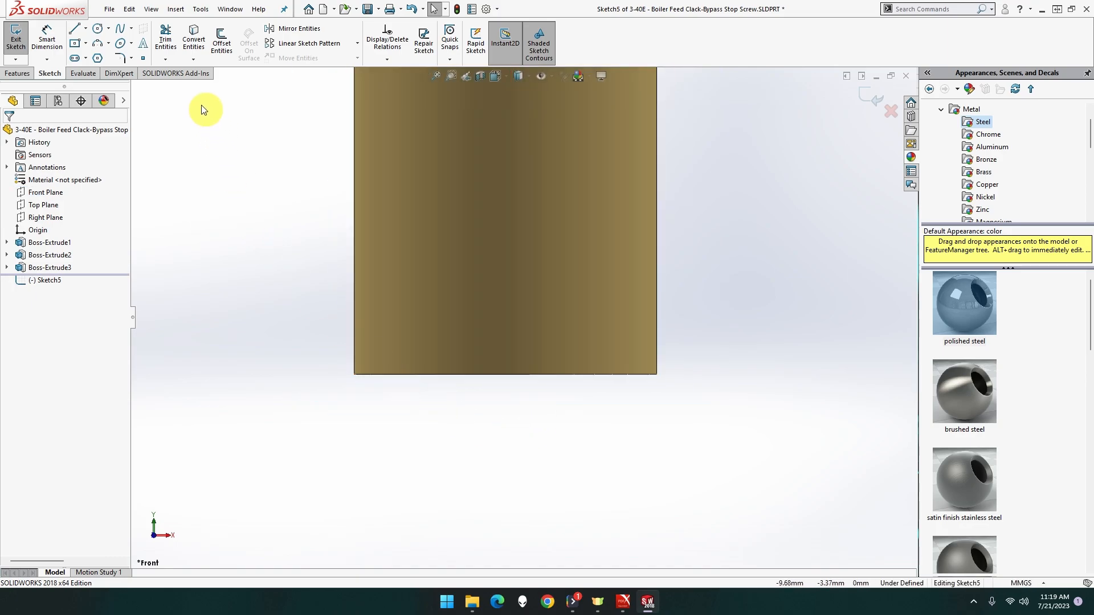
Draw a vertical centerline about 5.51 mm long downward from the midpoint of the shank's bottom edge
left_click(86, 29)
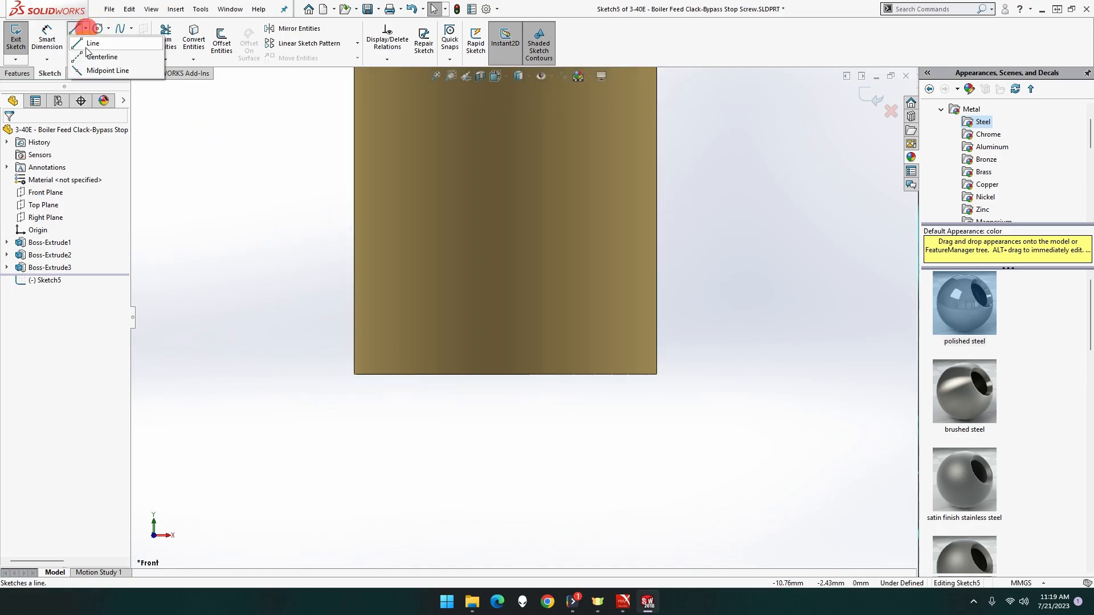
left_click(94, 57)
left_click(505, 375)
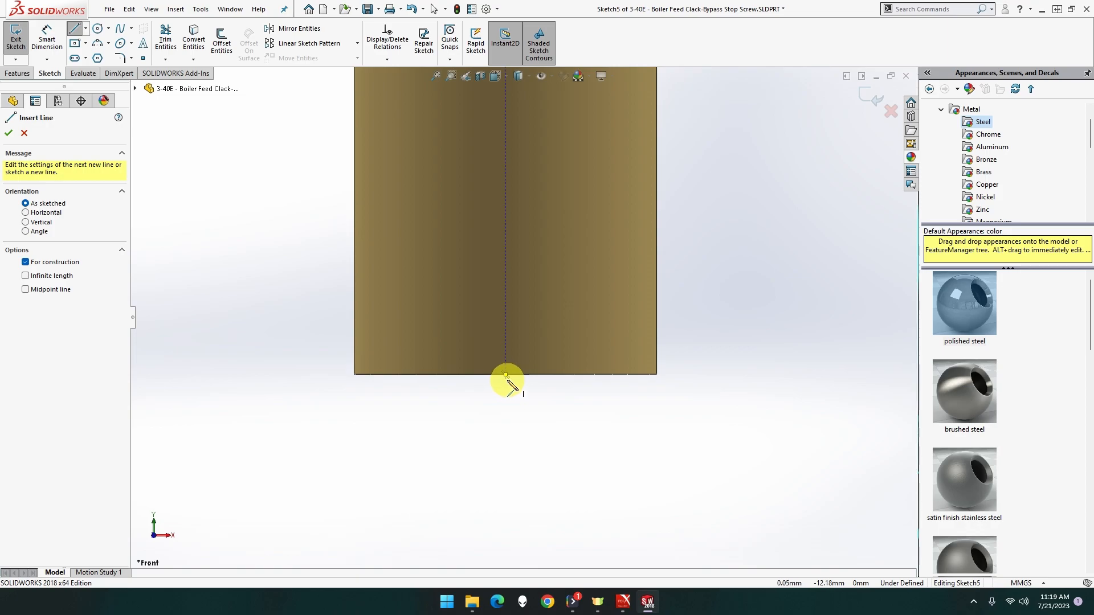
left_click(506, 375)
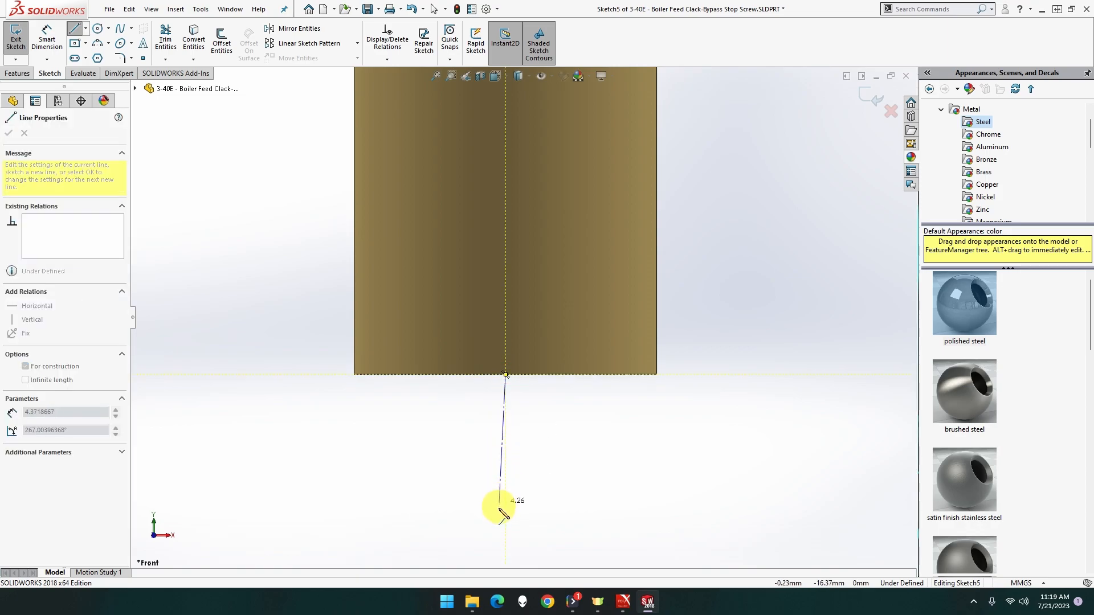
left_click(506, 540)
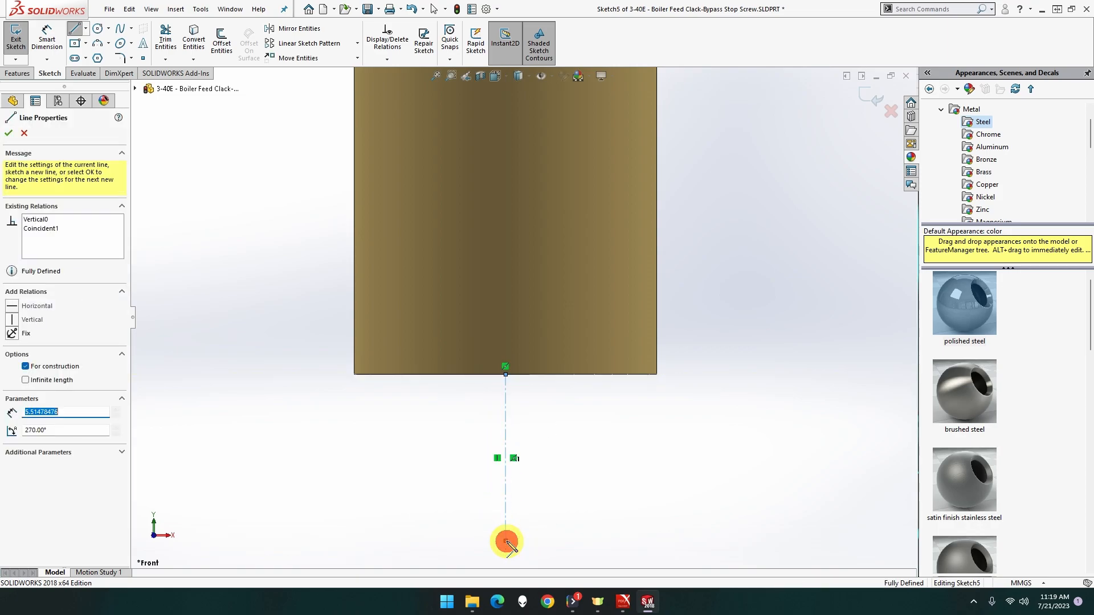
right_click(560, 495)
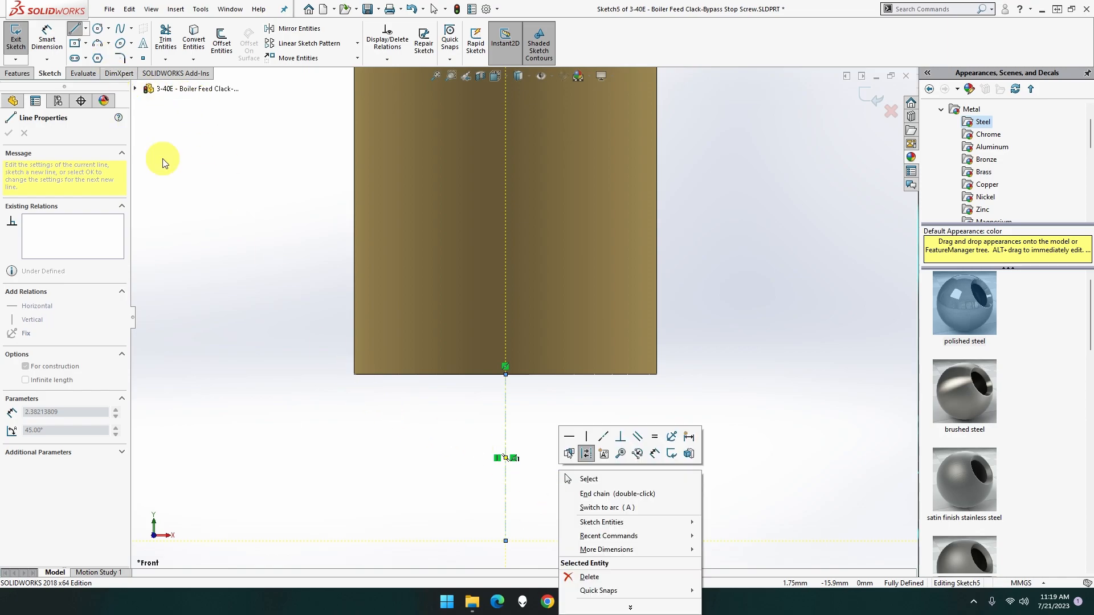
key("Escape")
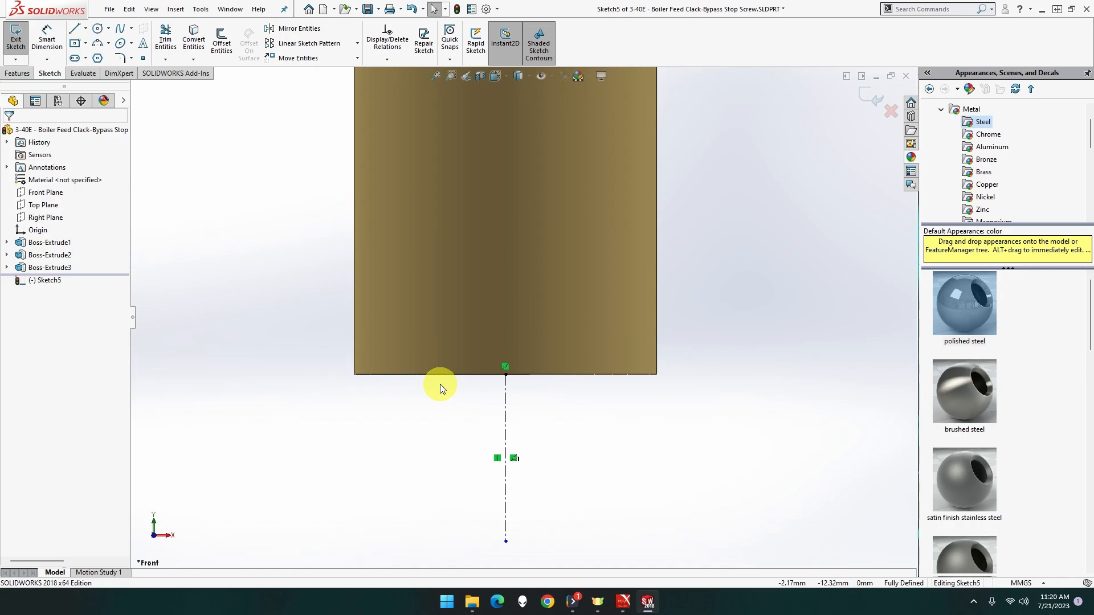
Sketch a profile beside the centerline: a lower horizontal line about 1.85 mm long, an arc up to beneath the shank's corner, and a horizontal line back
left_click(75, 33)
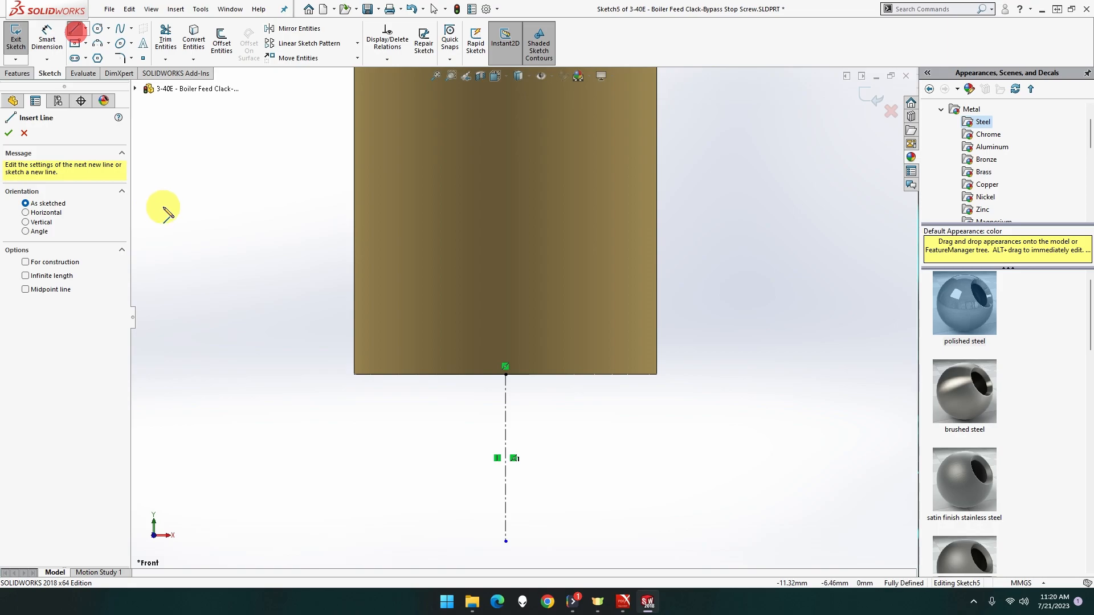
left_click(505, 488)
left_click(449, 488)
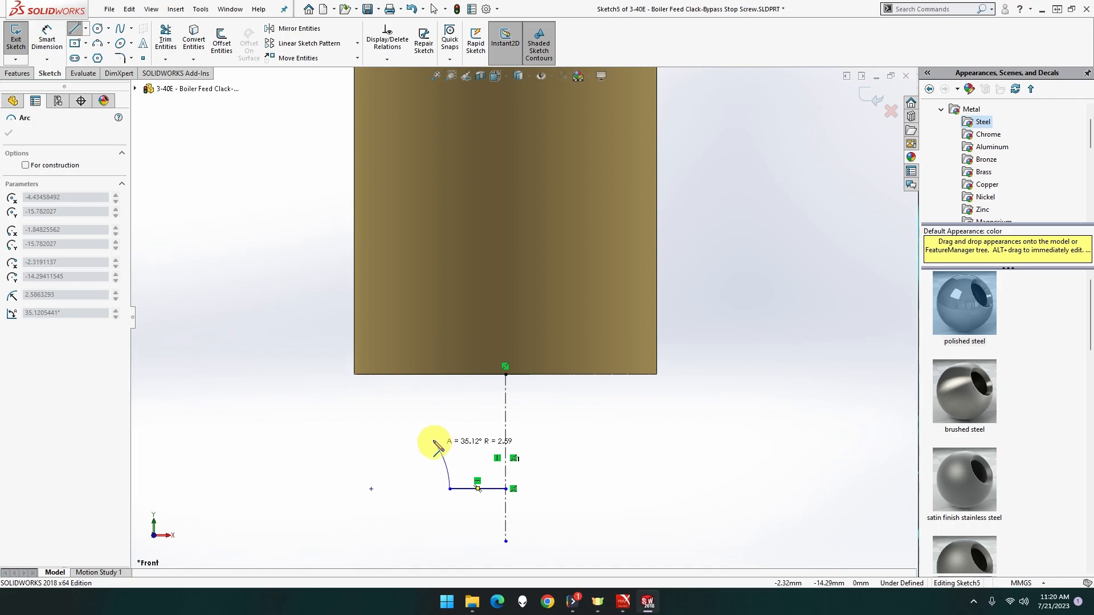
left_click(354, 383)
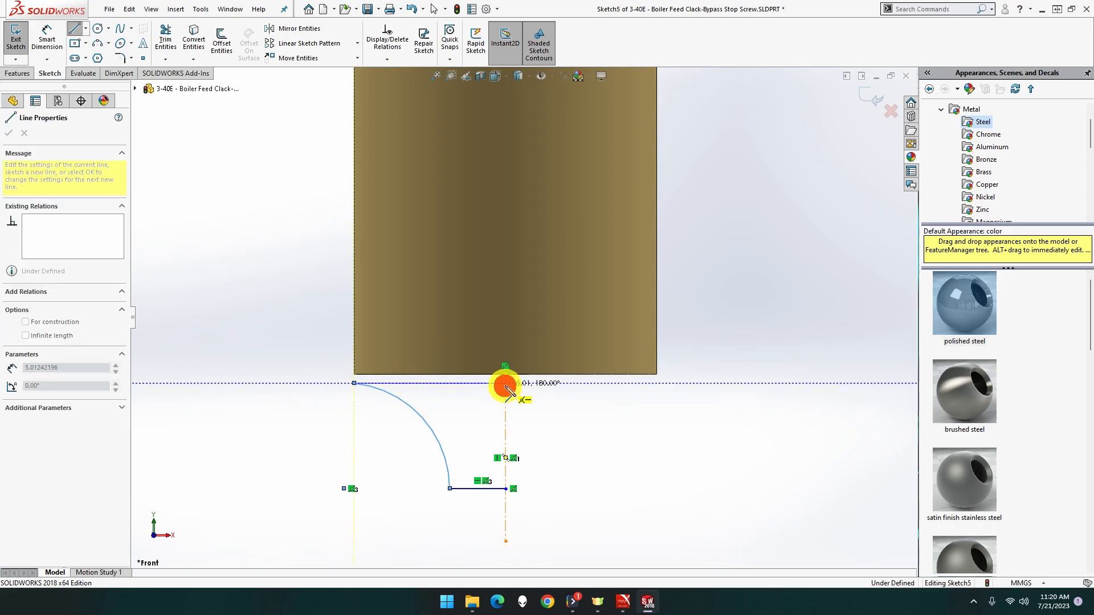
left_click(505, 385)
key("Escape")
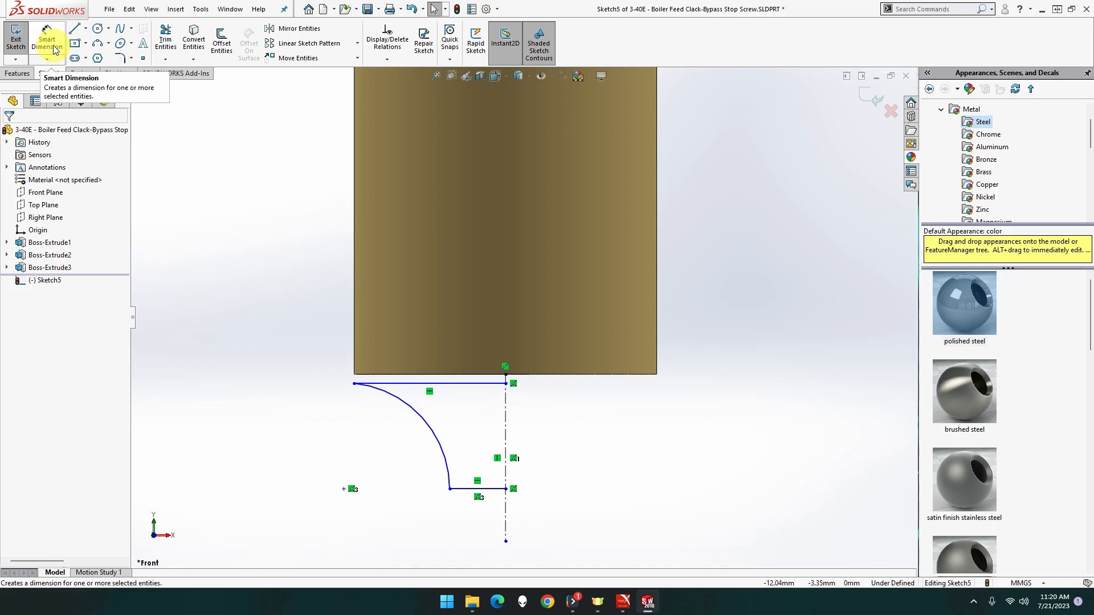
Add a length dimension below the profile's lower horizontal line
left_click(54, 50)
left_click(481, 489)
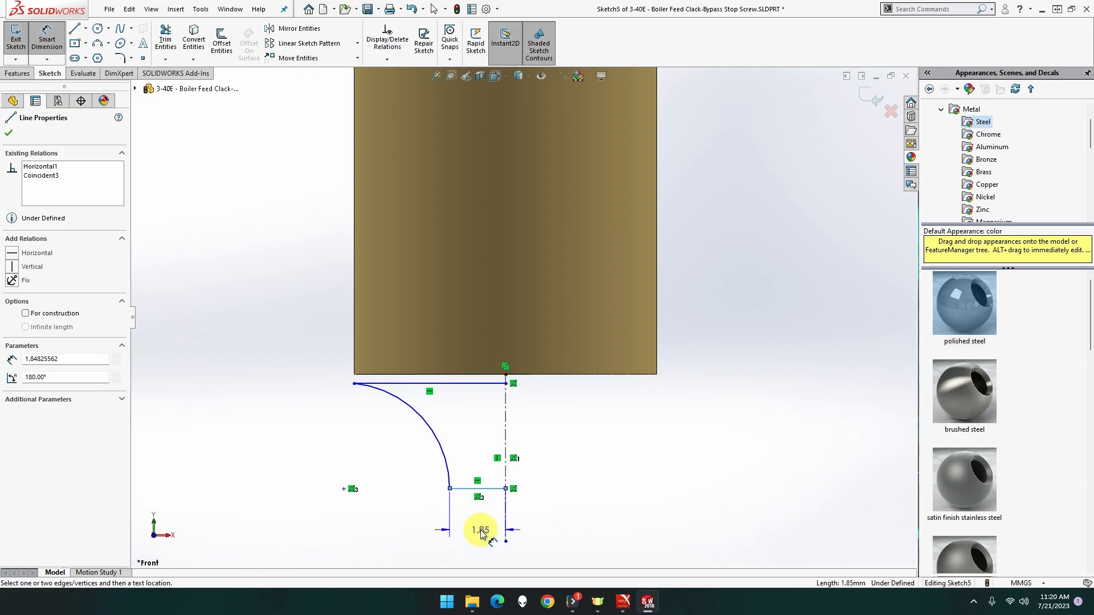
left_click(480, 530)
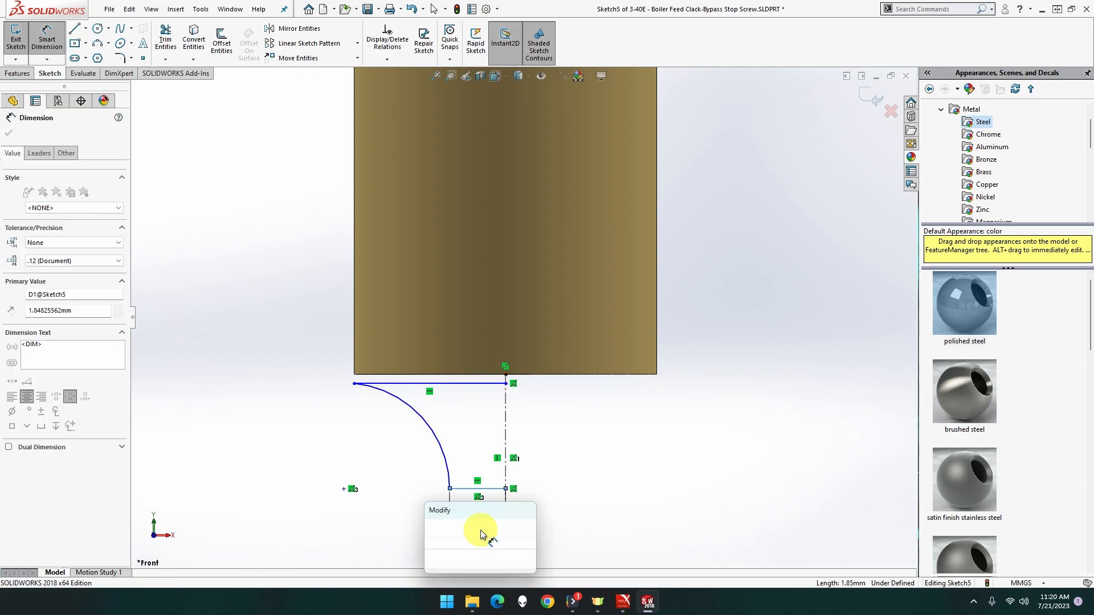
Try a length of 5 mm for the profile's lower horizontal line and undo it
type("5")
key("Return")
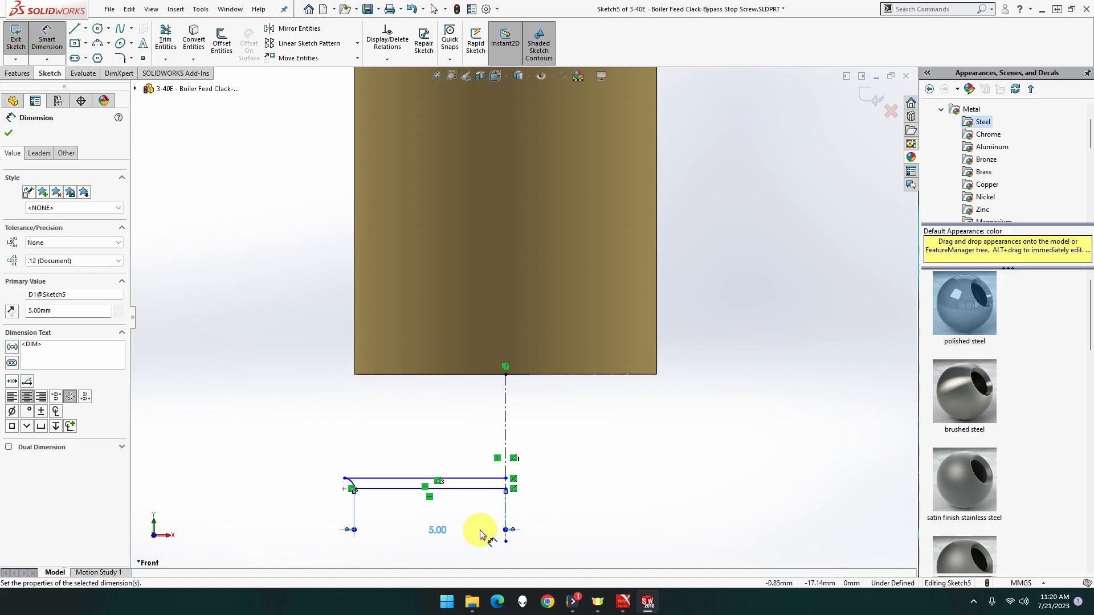
left_click(450, 532)
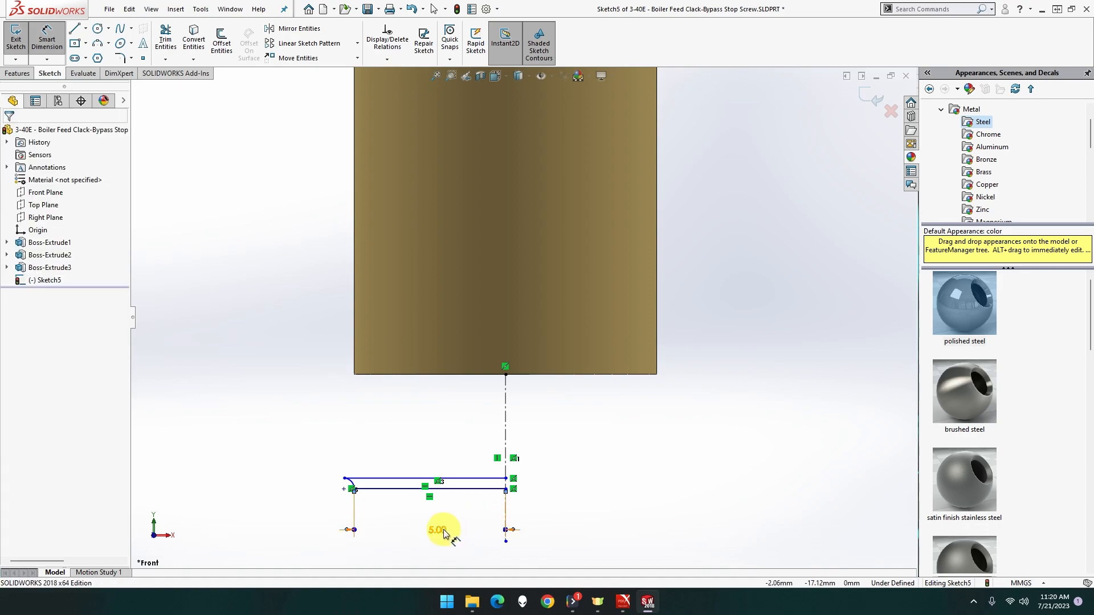
left_click(447, 529)
left_click(410, 531)
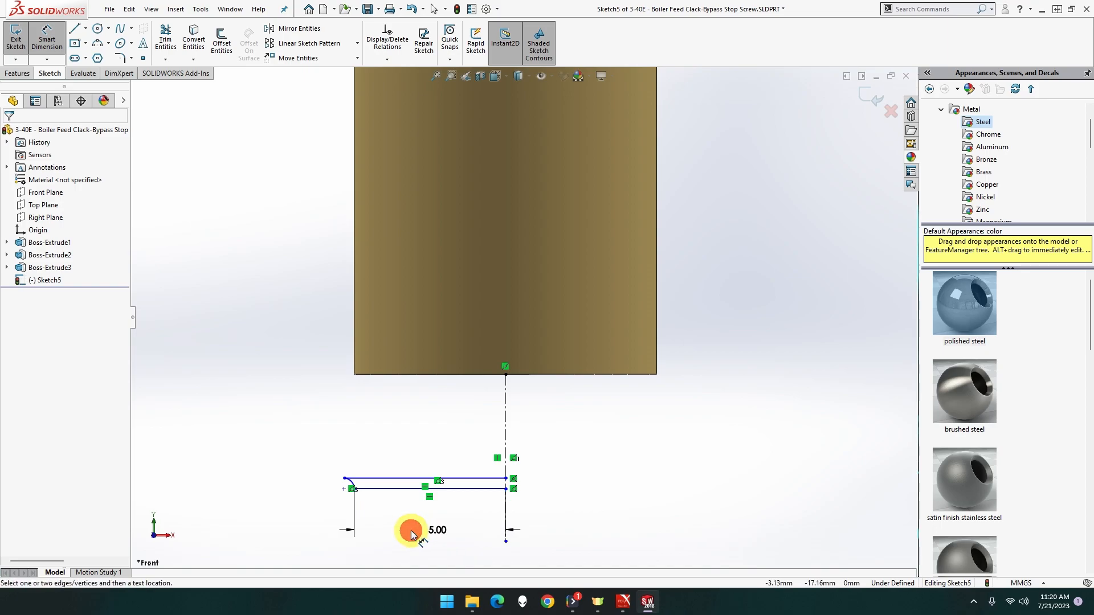
left_click(429, 530)
key("Escape")
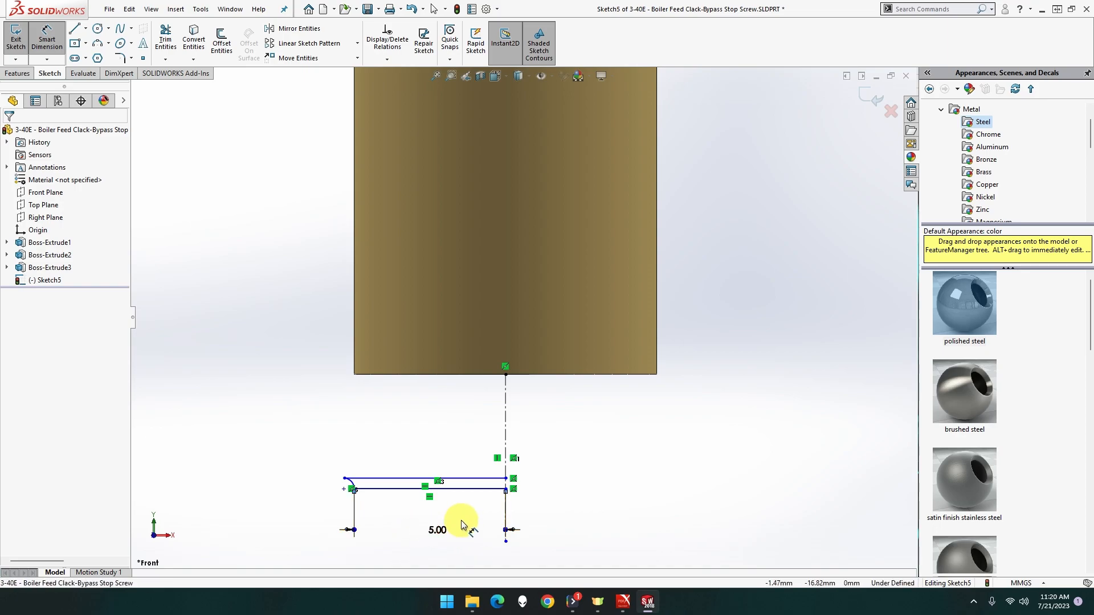
key("ctrl+z")
Set the length dimension of the profile's lower horizontal line to 2 mm
left_click(481, 529)
left_click(466, 530)
left_click(503, 528)
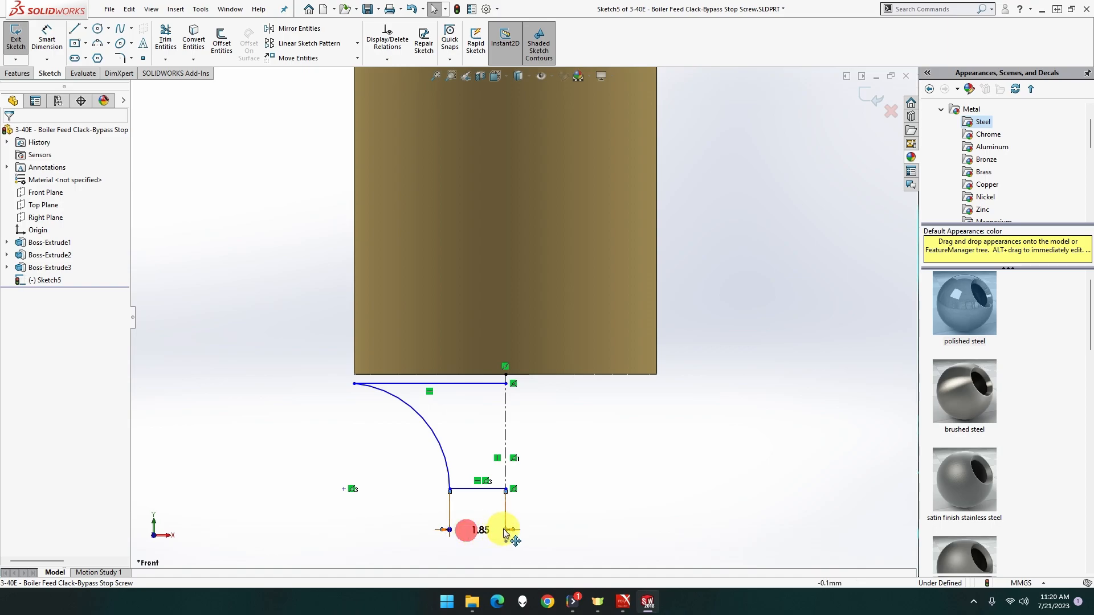
left_click(504, 528)
type("2")
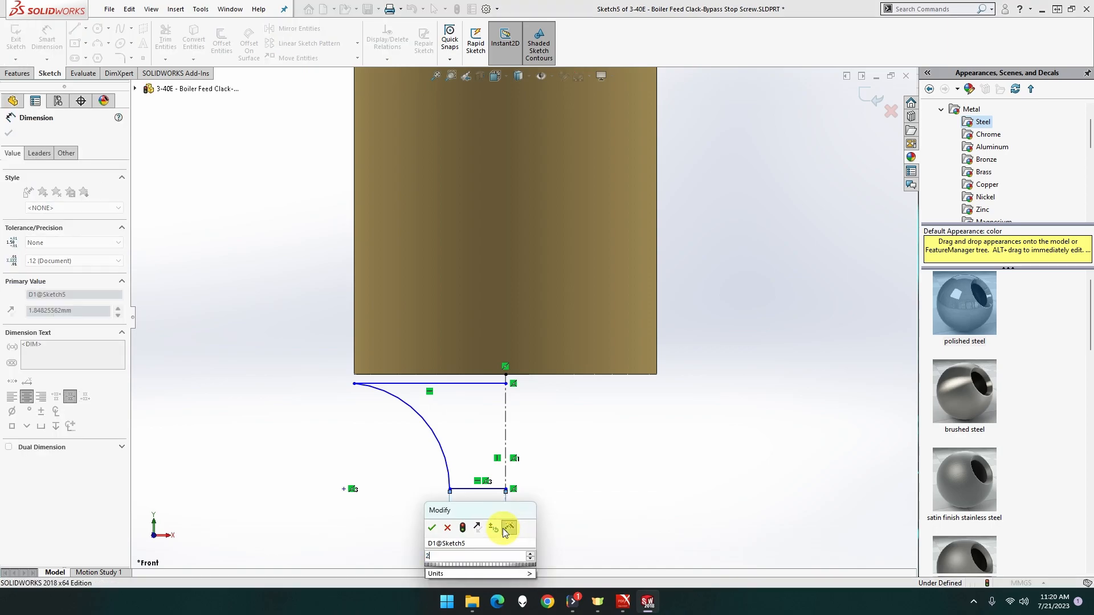
key("Return")
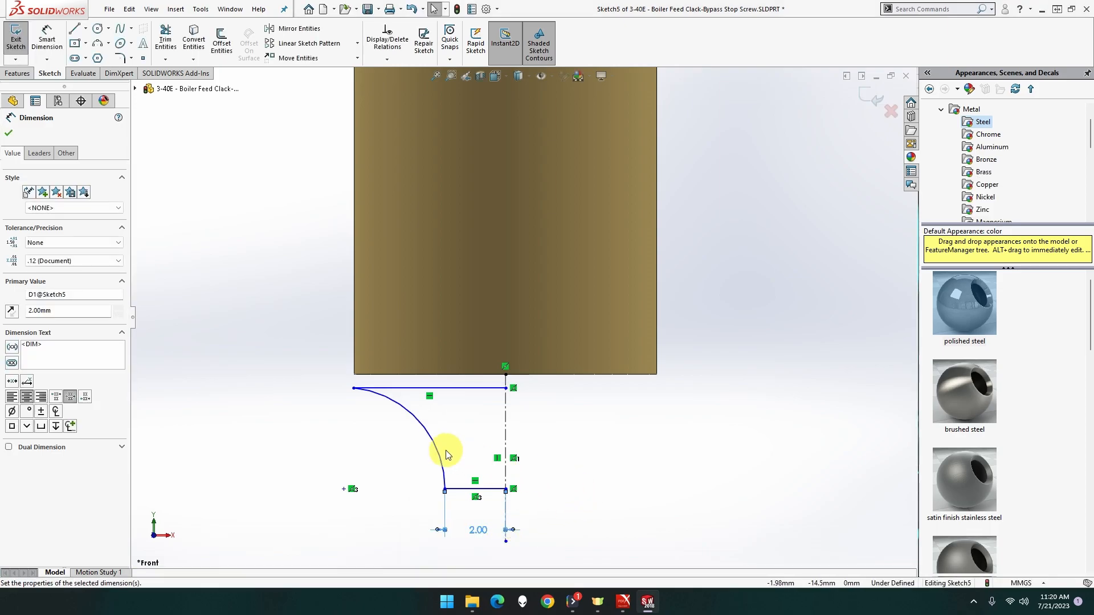
key("Escape")
Make the arc's upper endpoint coincident with the corner at the shank's bottom edge
left_click(353, 389)
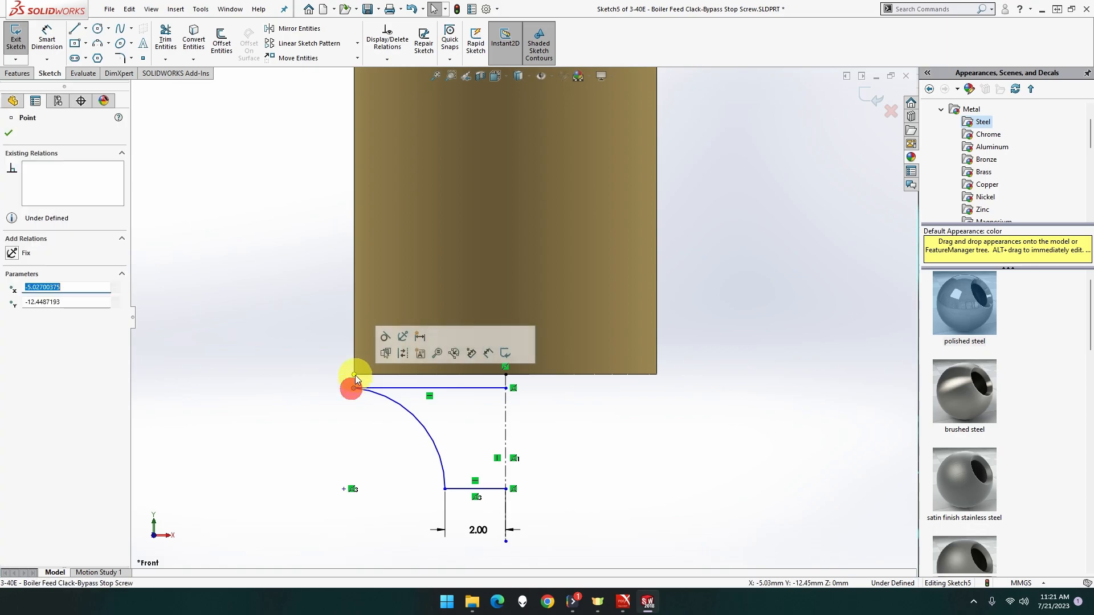
left_click(354, 376, "ctrl")
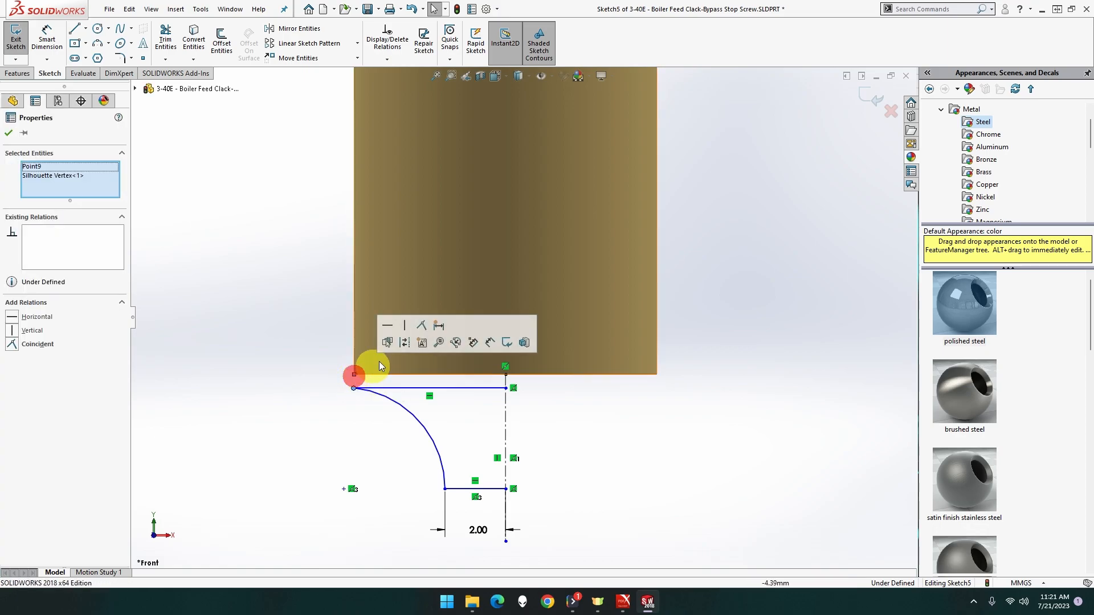
left_click(421, 326)
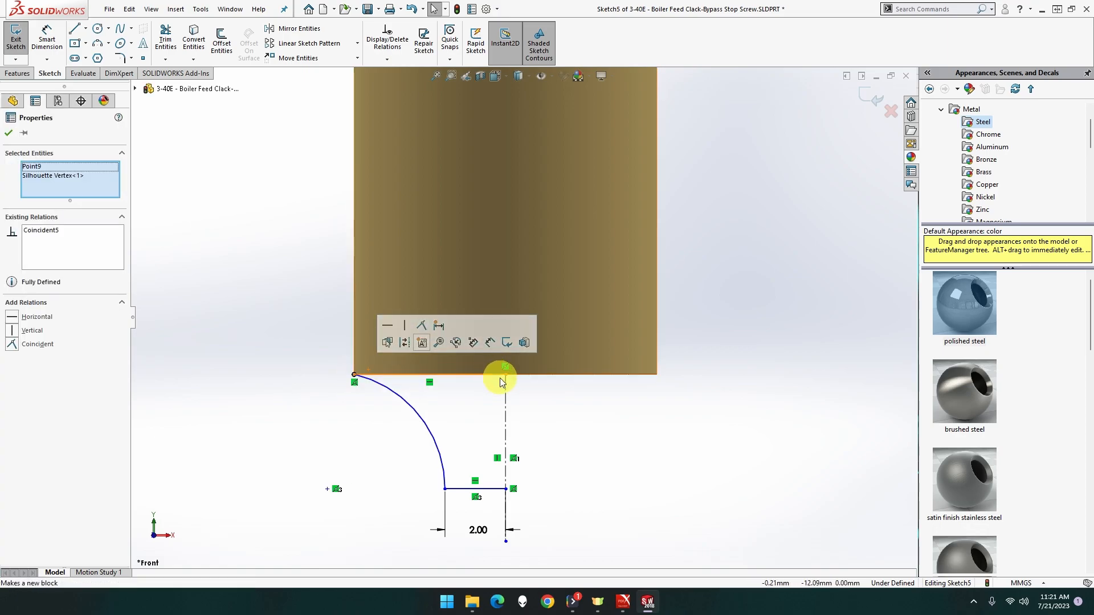
Add a vertical relation between the lower line's endpoint on the centerline and the centerline's upper endpoint
left_click(505, 489)
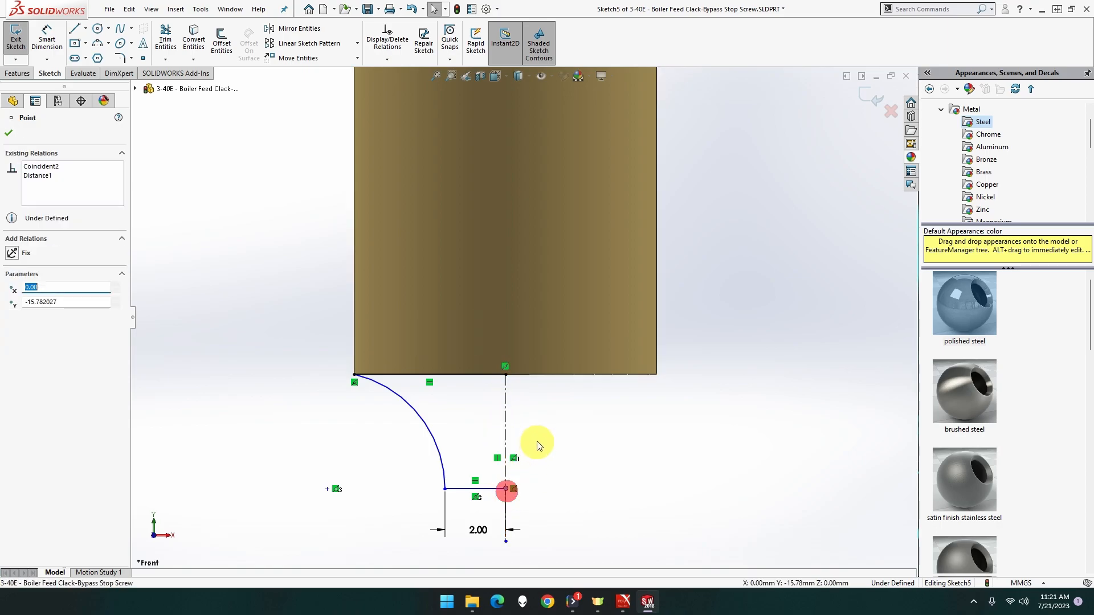
left_click(507, 376, "ctrl")
left_click(557, 324)
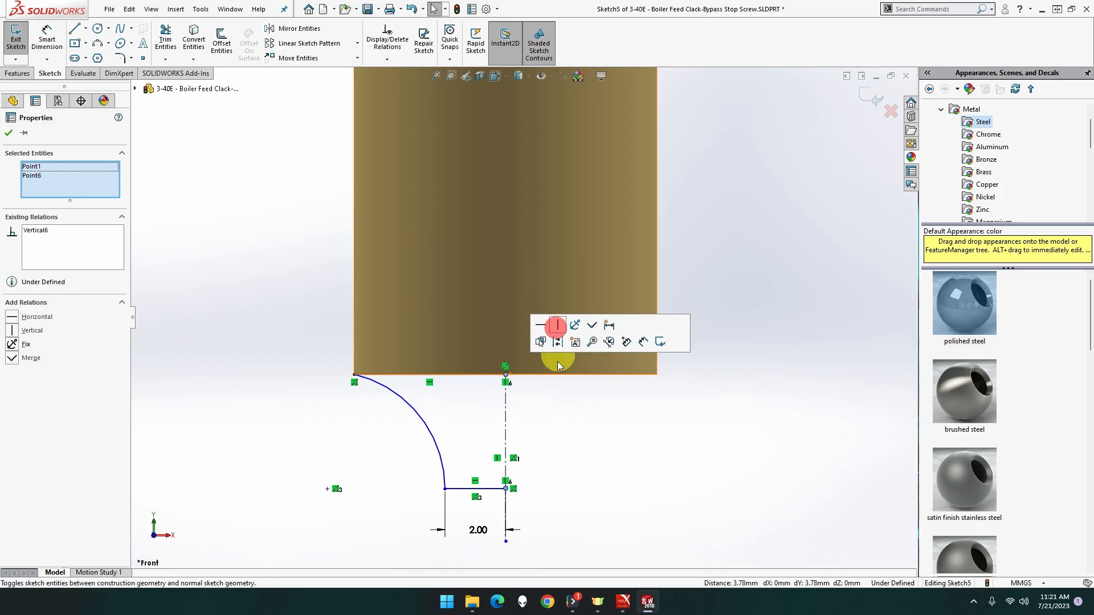
left_click(548, 413)
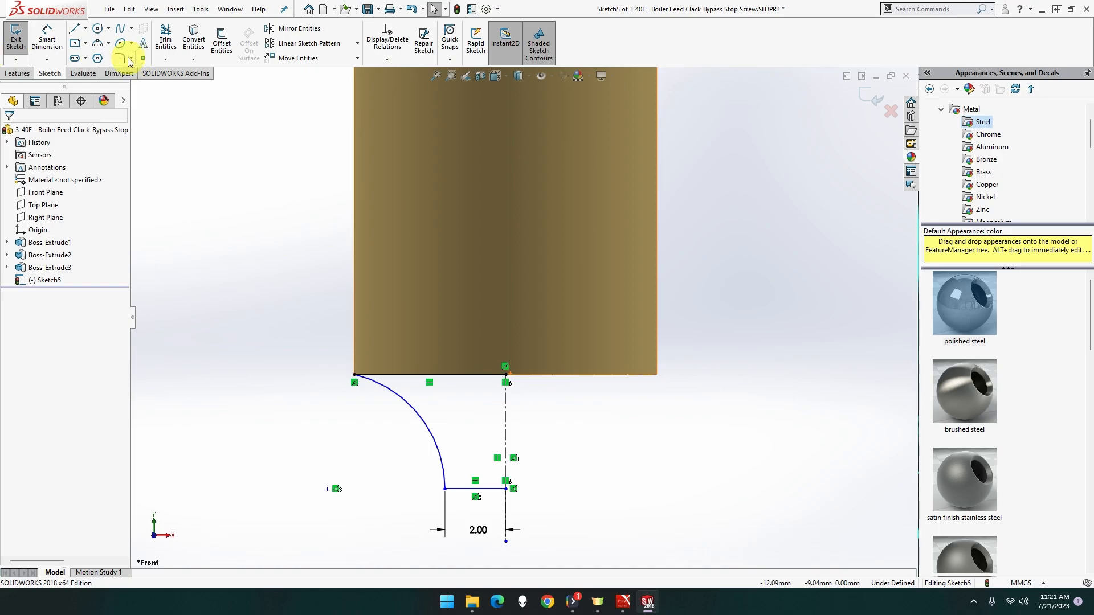
Dimension the vertical distance between the profile's upper and lower horizontal lines as 3 mm
left_click(47, 40)
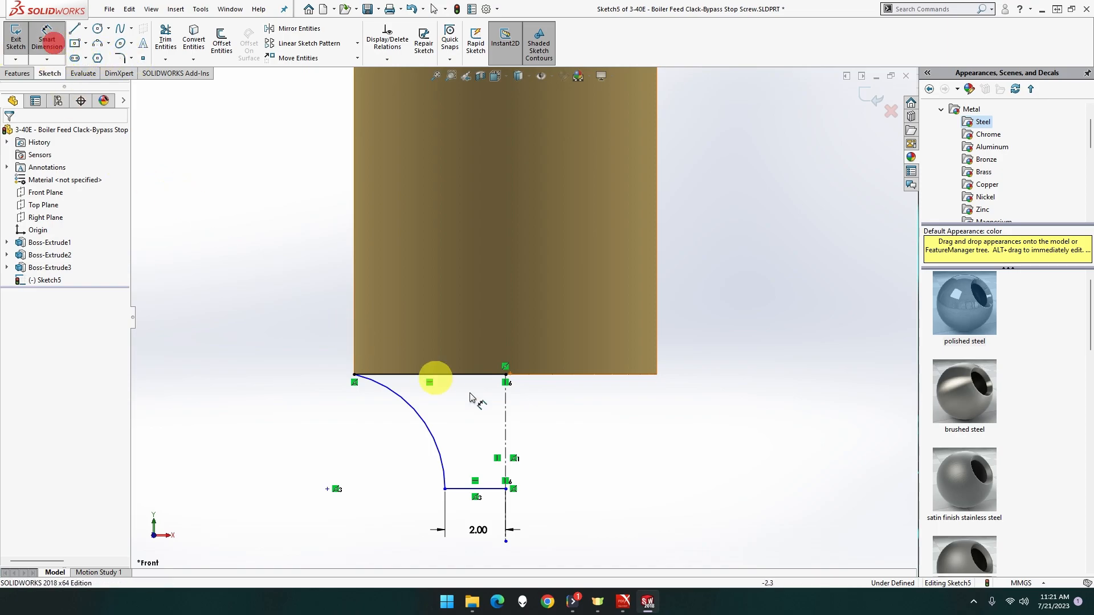
left_click(488, 375)
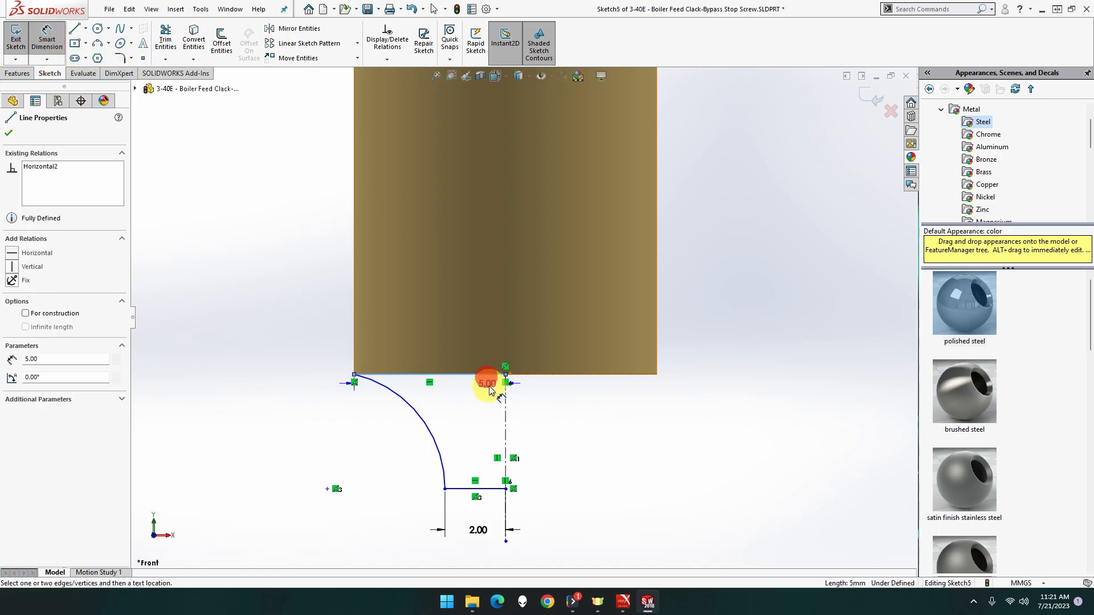
left_click(487, 489)
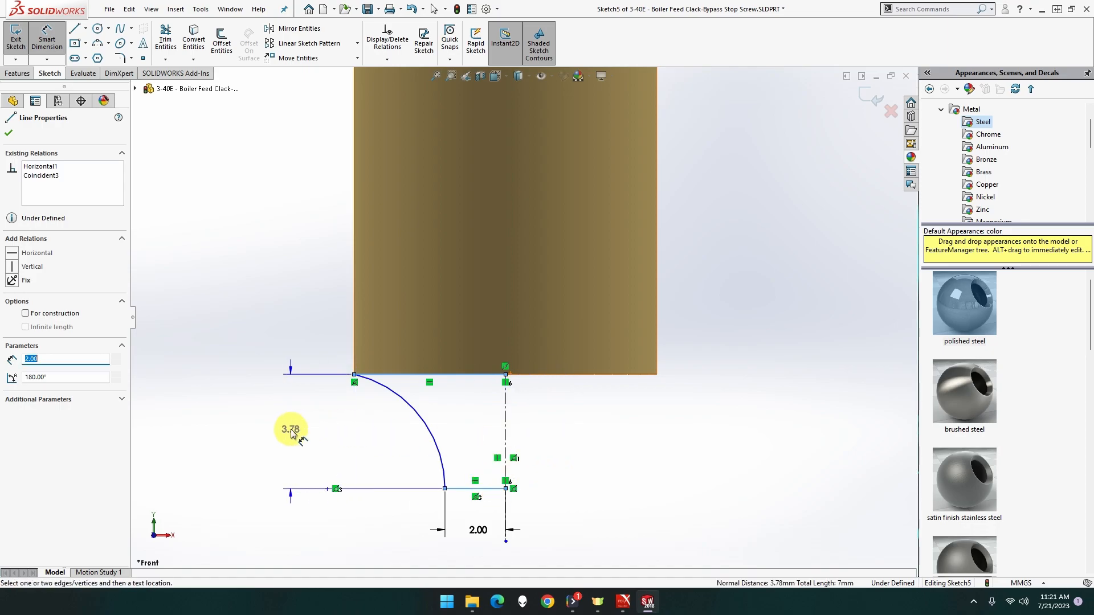
left_click(291, 432)
type("3")
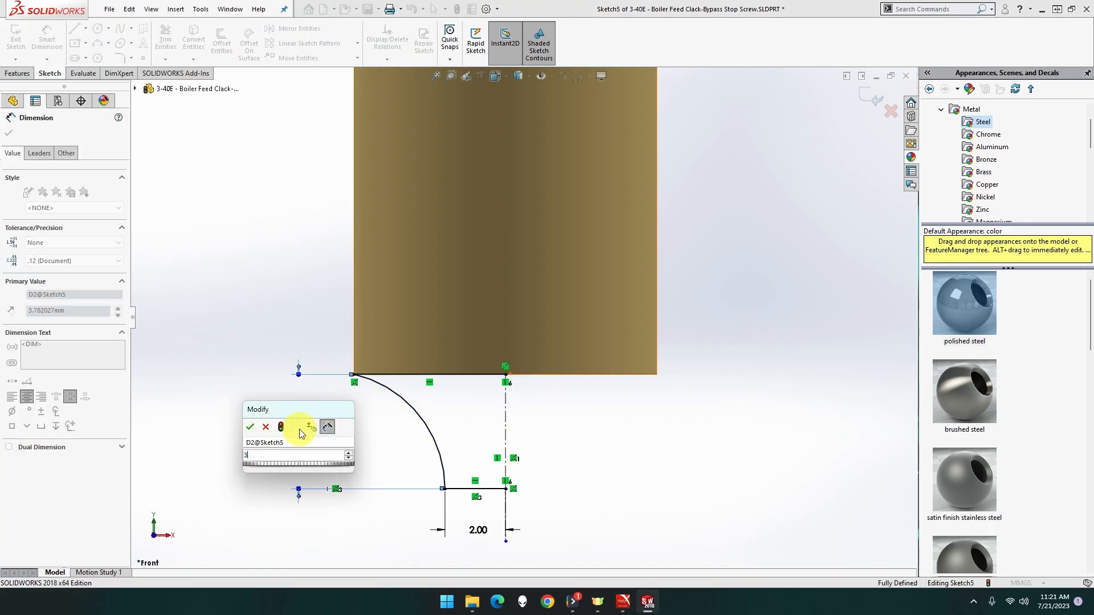
key("Return")
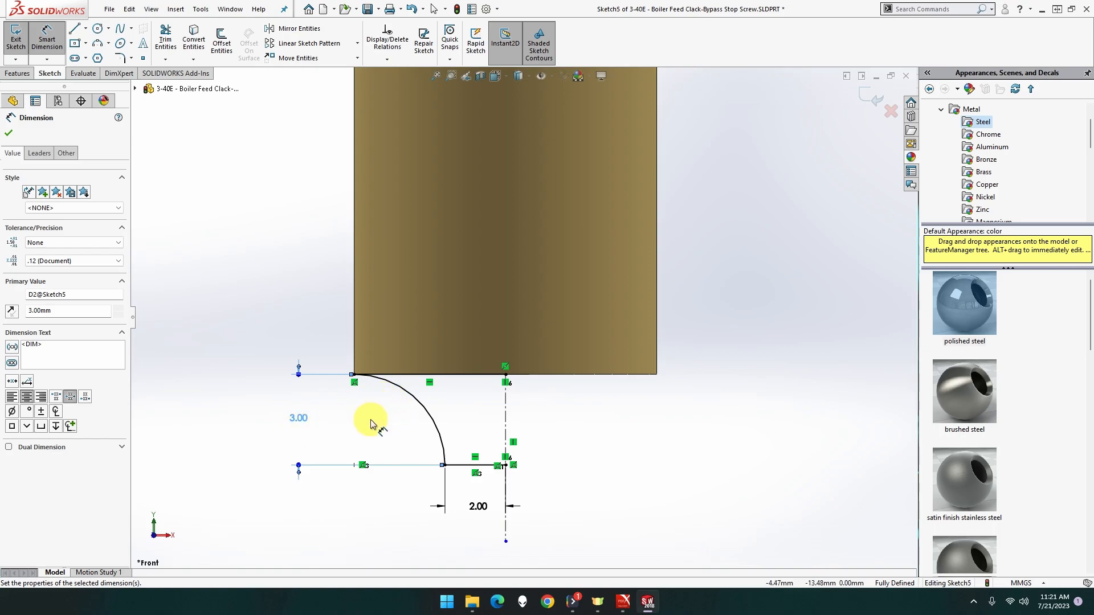
left_click(315, 325)
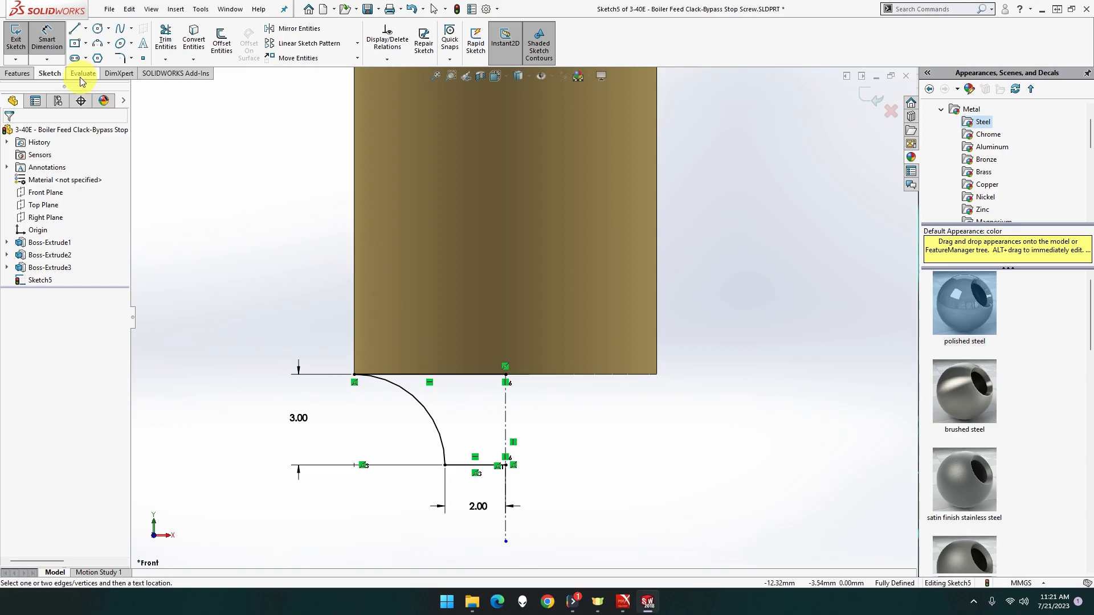
Revolve the tip profile 360 degrees about the centerline as a merged boss, letting the open sketch be closed automatically
left_click(18, 74)
left_click(55, 39)
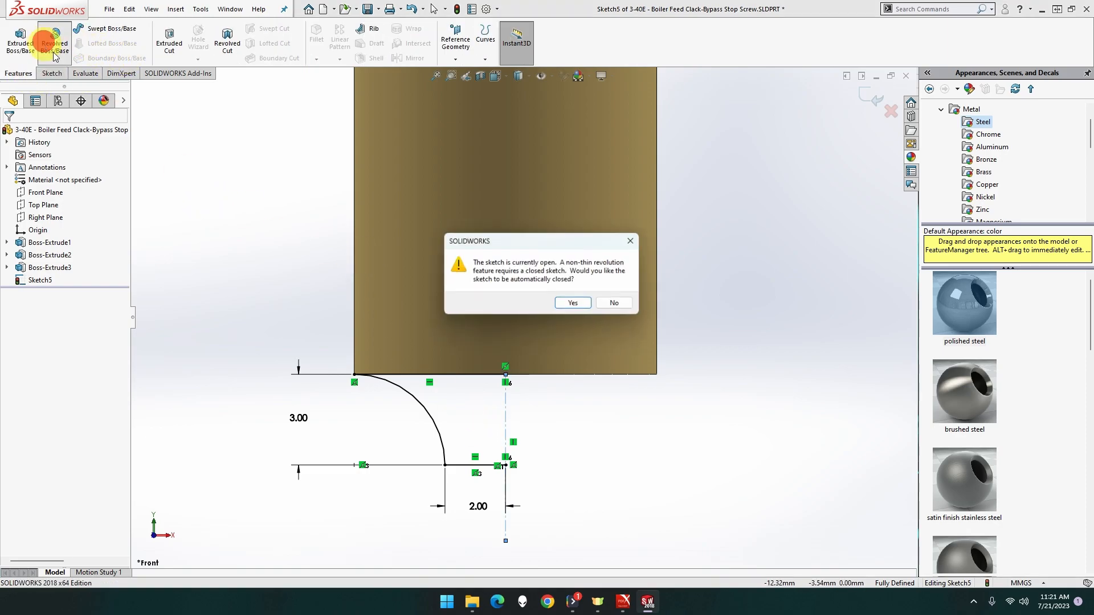
left_click(572, 304)
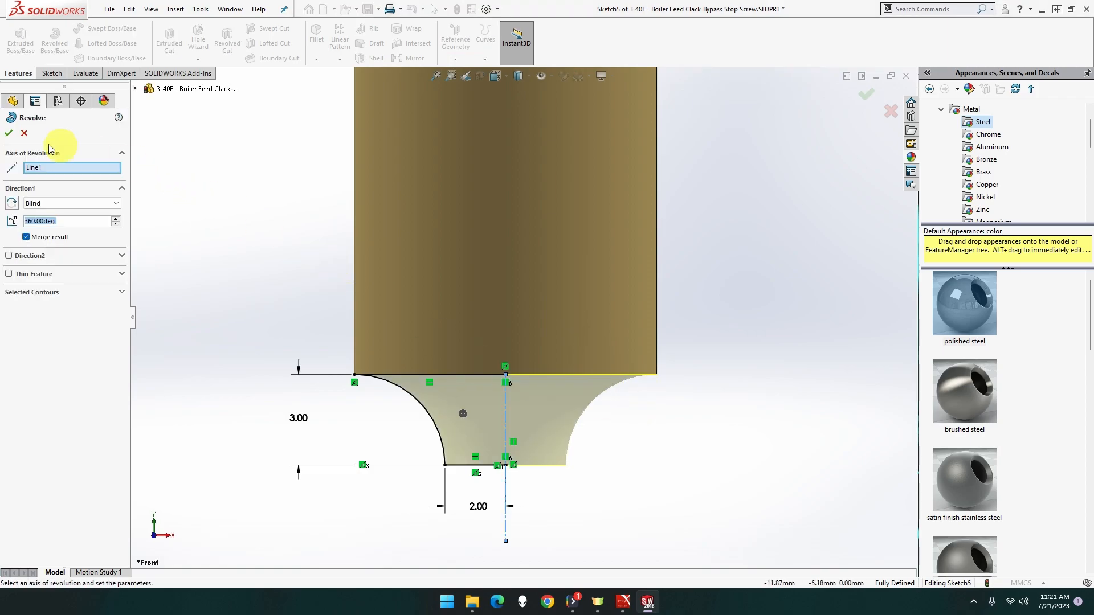
left_click(9, 134)
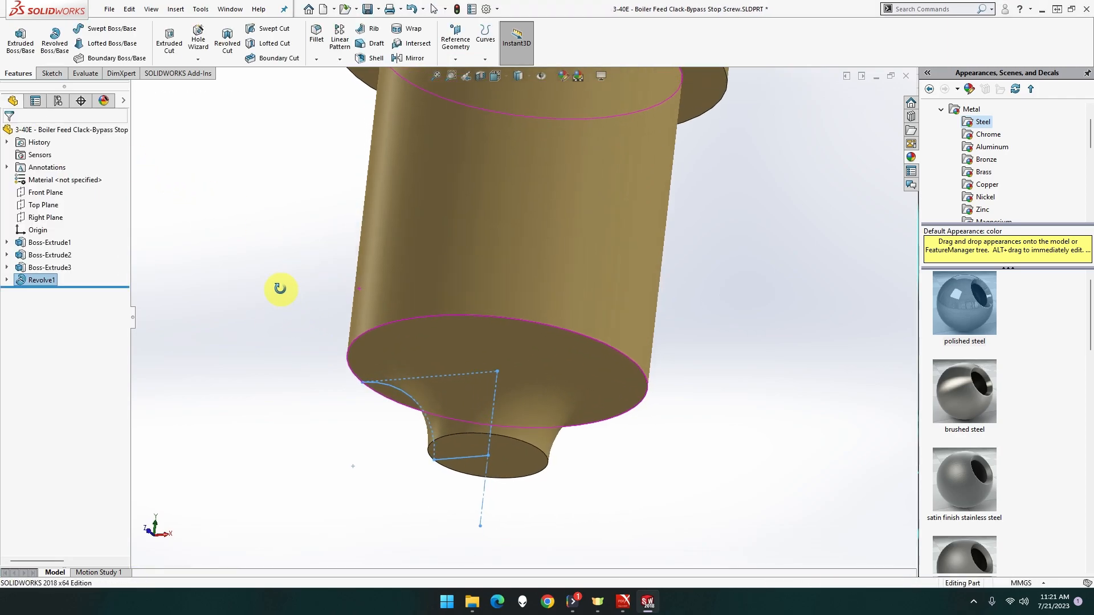
Create a reference plane offset 2 mm outward from the flat end face of the revolved tip
mouse_move(270, 285)
middle_mouse_down()
mouse_move(282, 289)
mouse_move(288, 263)
mouse_move(330, 286)
mouse_move(330, 306)
mouse_move(286, 300)
mouse_move(302, 342)
mouse_move(311, 302)
middle_mouse_up()
key("f")
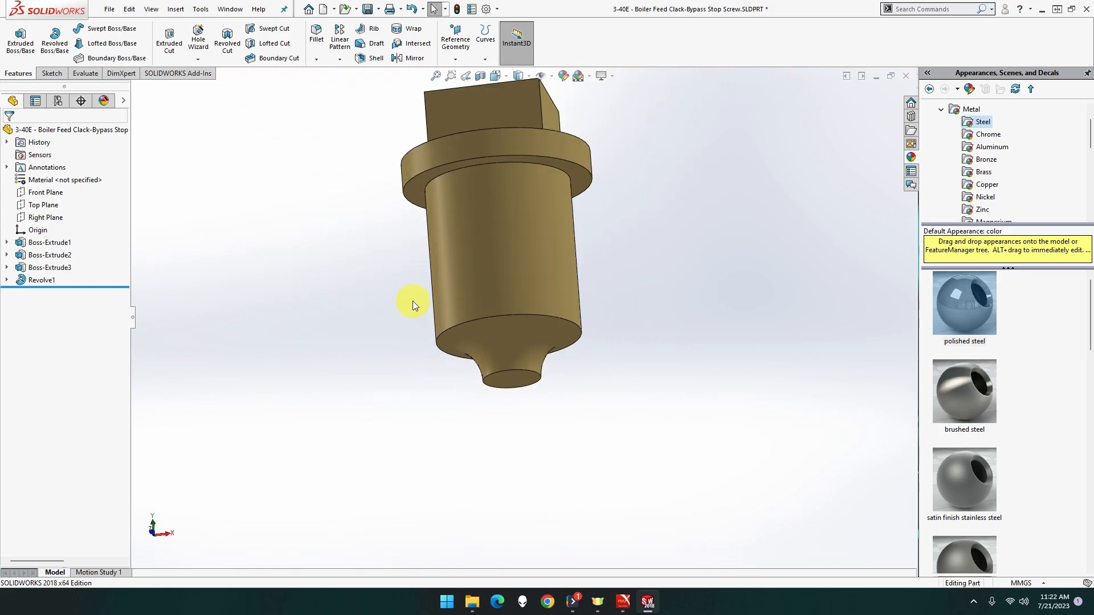
left_click(504, 382)
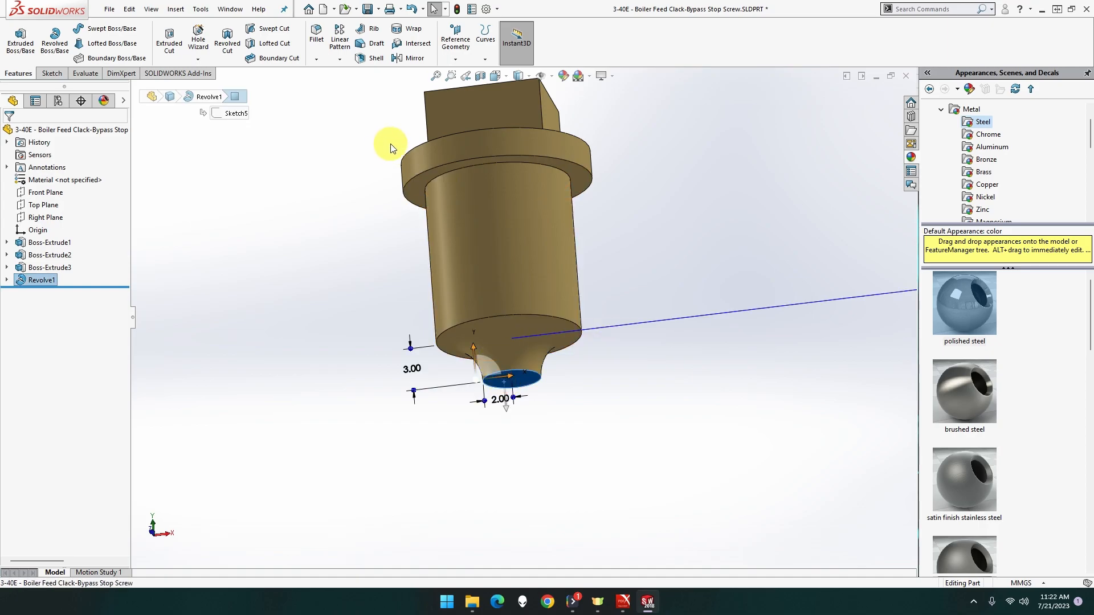
left_click(456, 59)
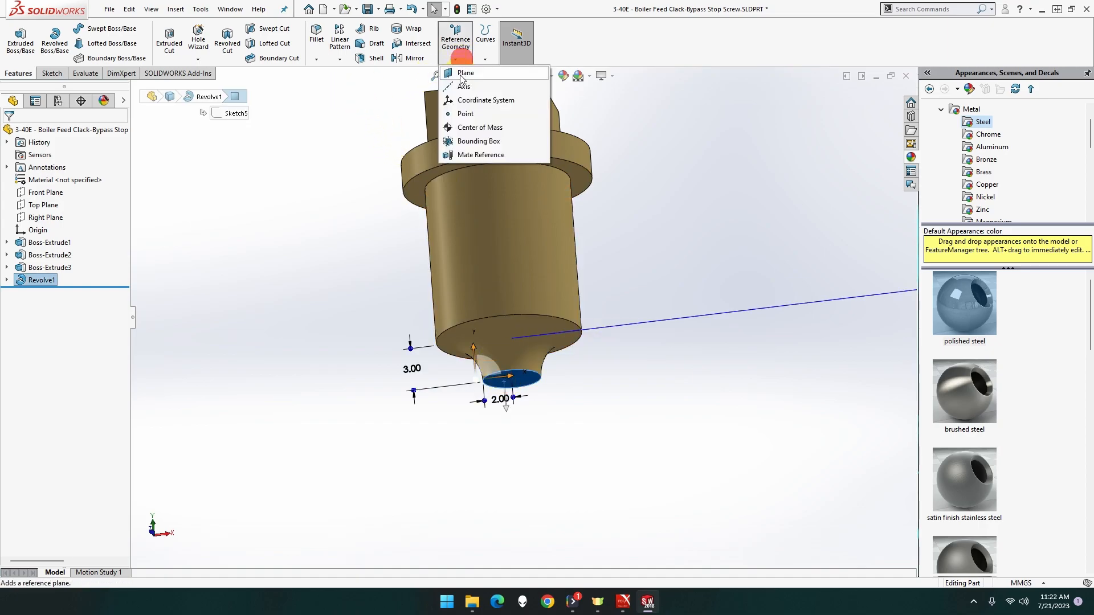
left_click(460, 74)
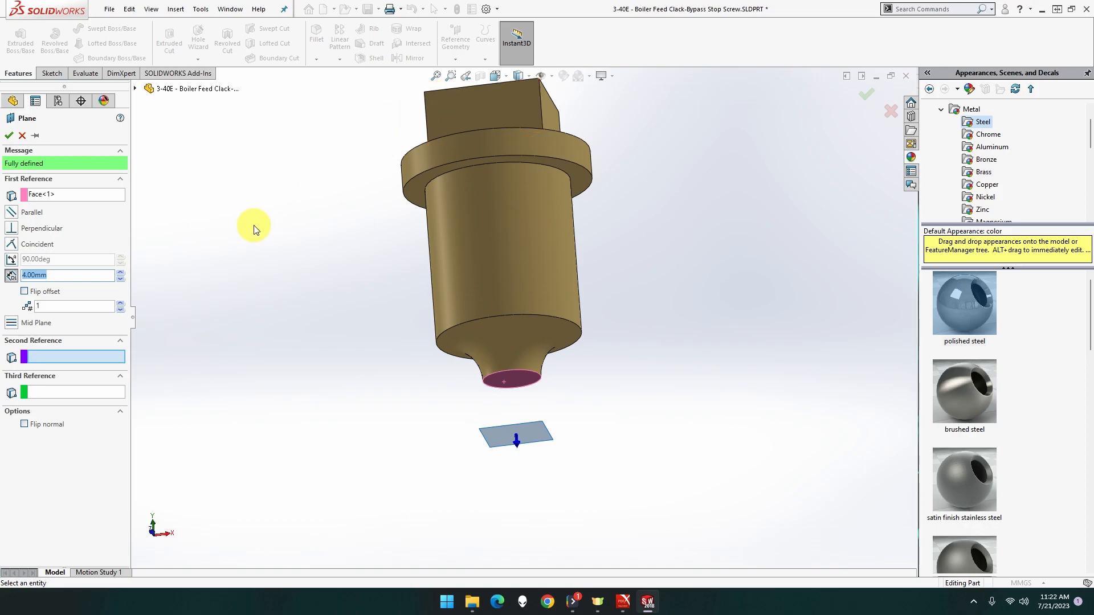
type("2")
key("Return")
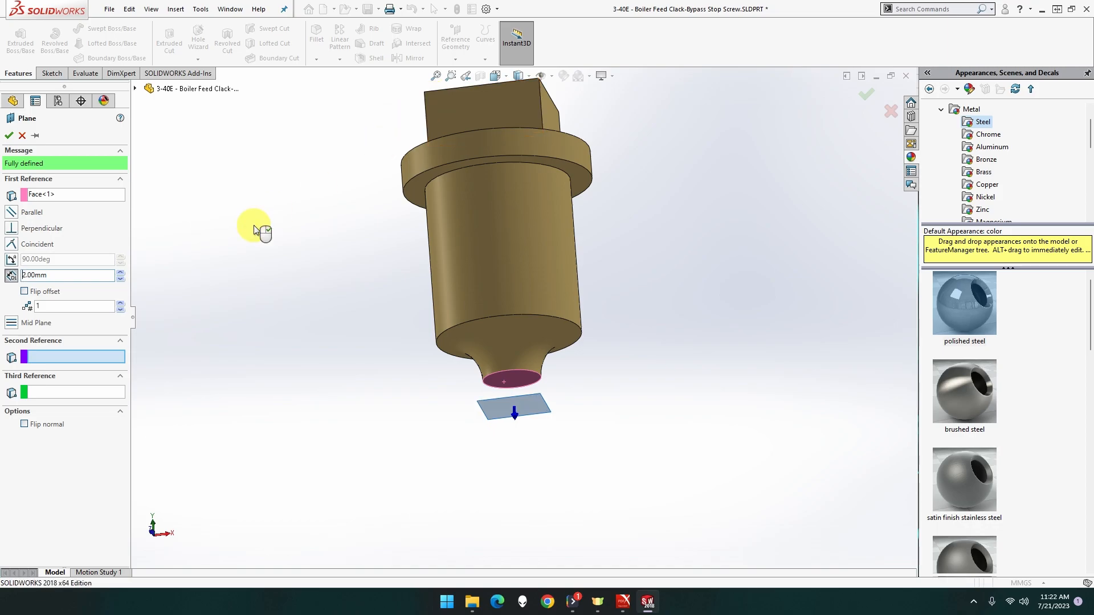
left_click(9, 136)
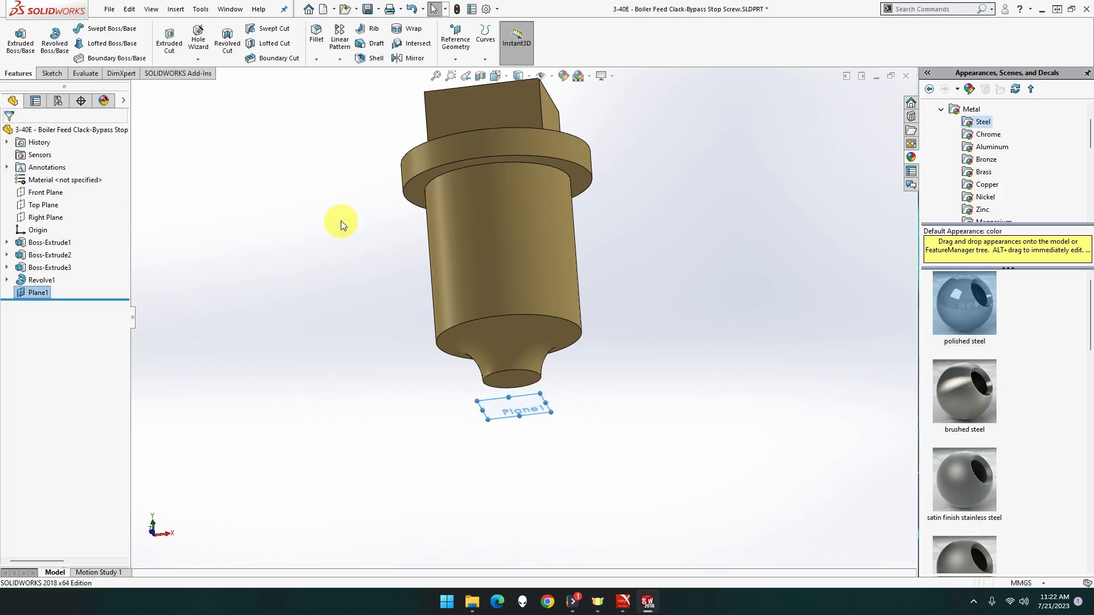
Start a Thread on the shank's lower circular edge, beginning at the offset plane and ending at the shank's edge under the collar
left_click(199, 61)
left_click(215, 101)
left_click(476, 320)
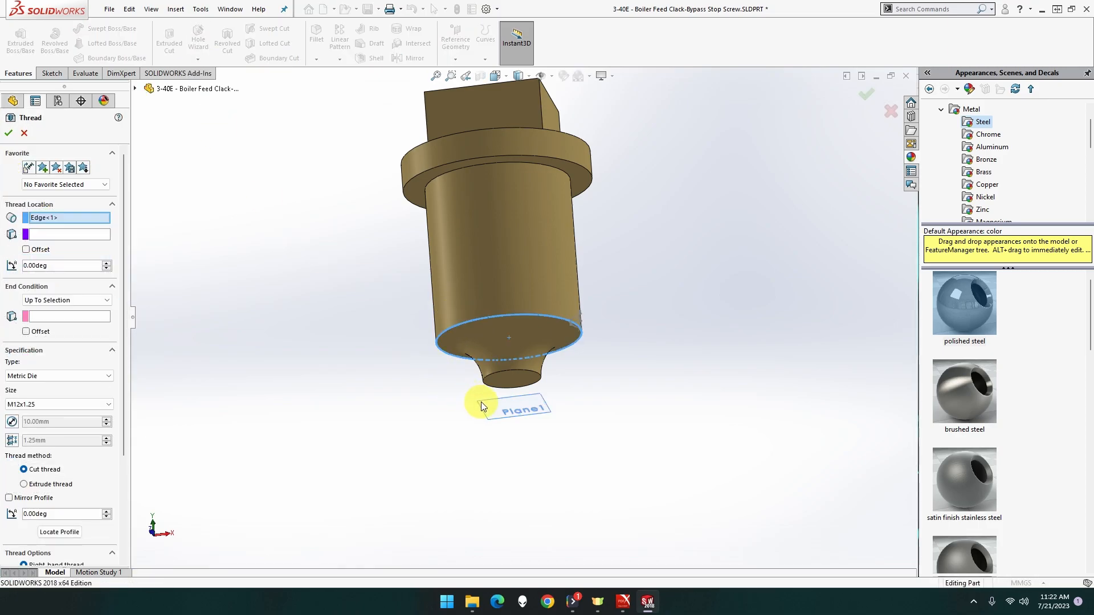
left_click(89, 235)
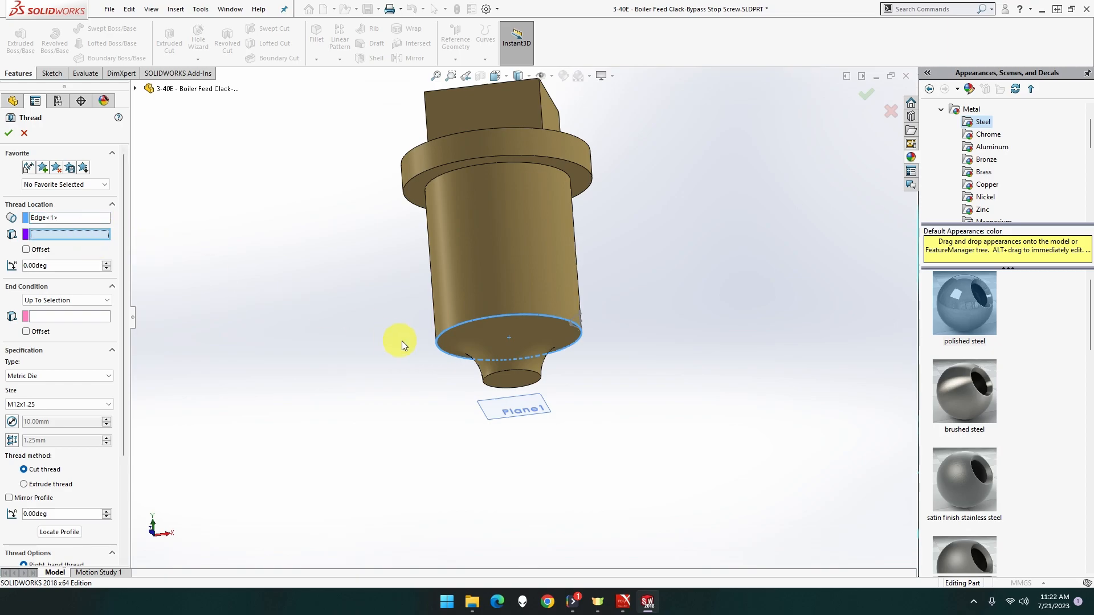
left_click(491, 409)
left_click(80, 317)
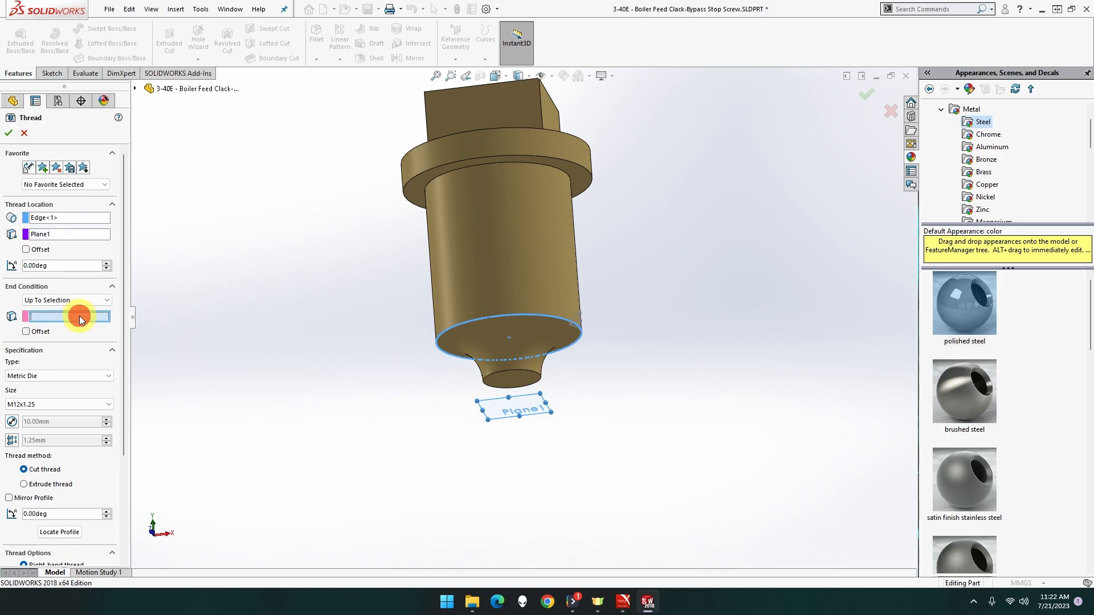
left_click(520, 164)
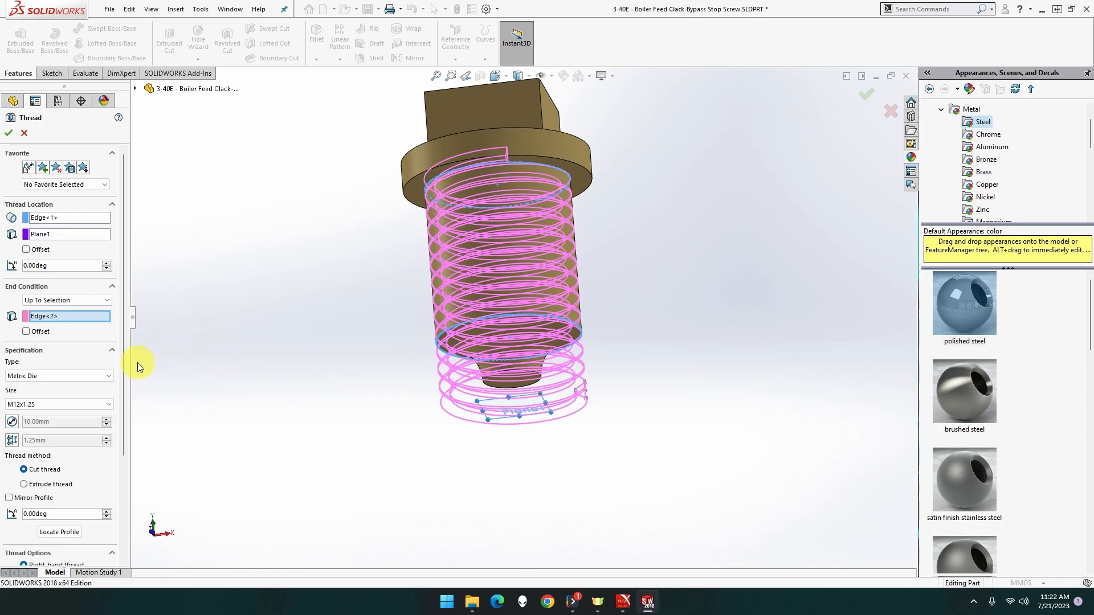
Set the Metric Die thread size to M10x1.25
left_click(91, 404)
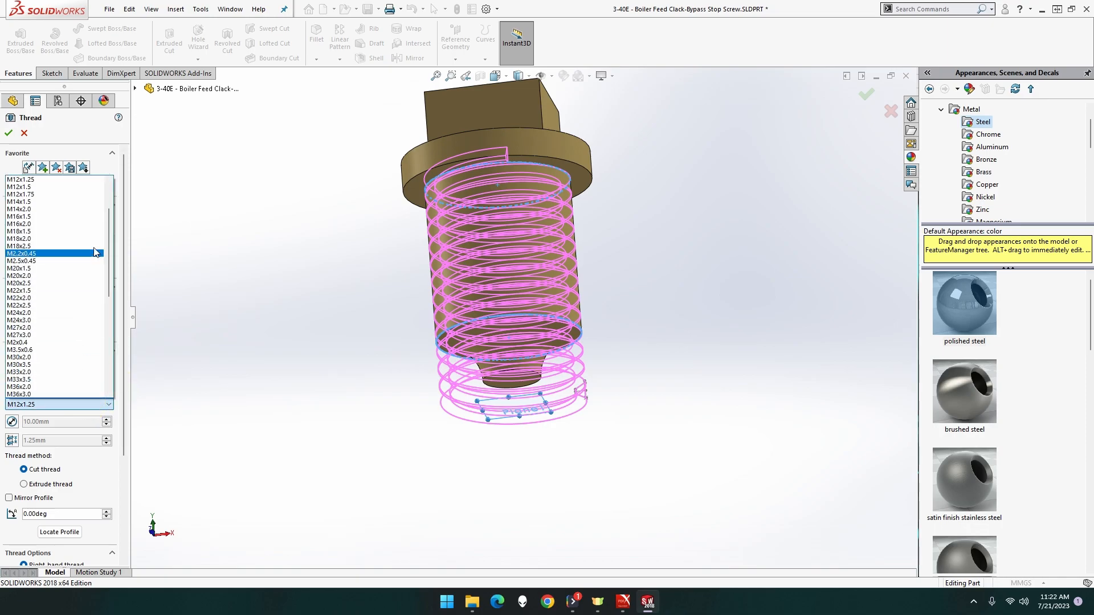
scroll(71, 236, "up", 1)
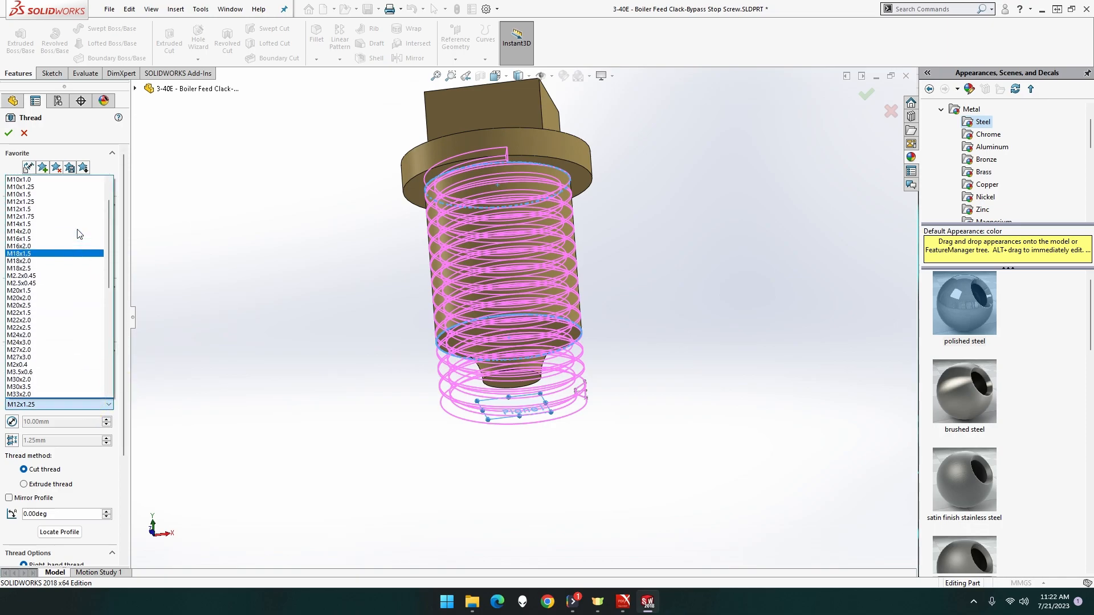
left_click(46, 186)
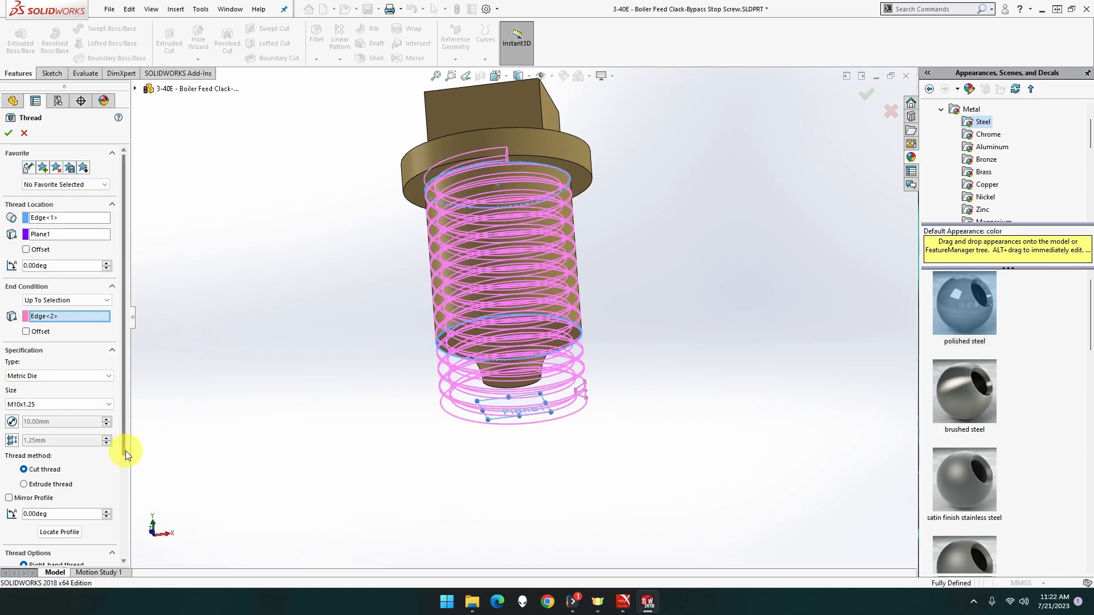
Try to create the thread with the Extrude thread method, trimmed with both the start face and the end face
left_click(73, 485)
scroll(83, 478, "down", 5)
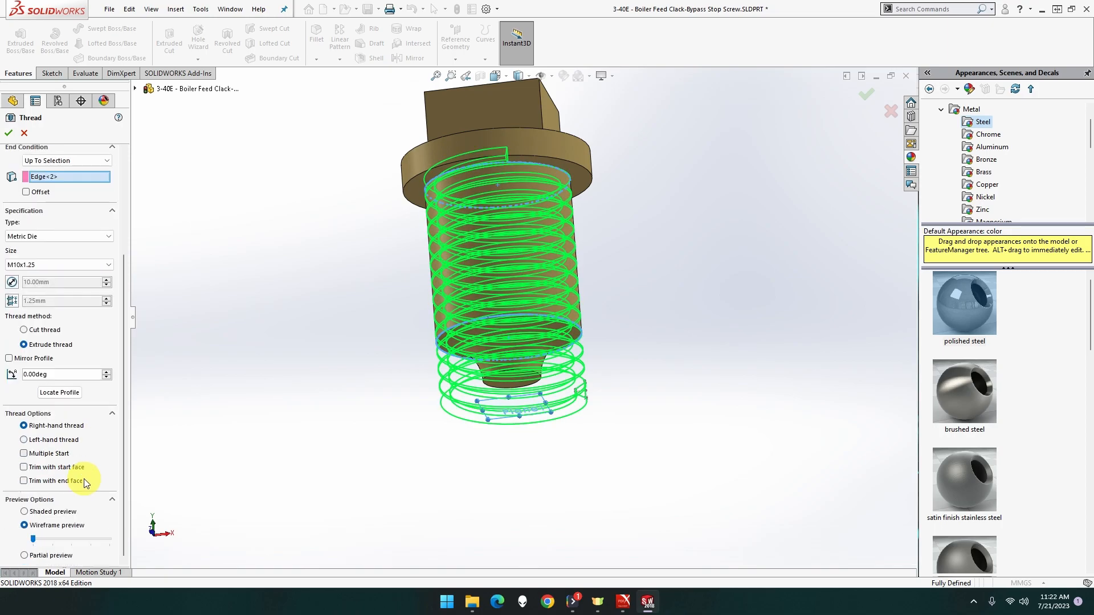
left_click(76, 473)
left_click(75, 480)
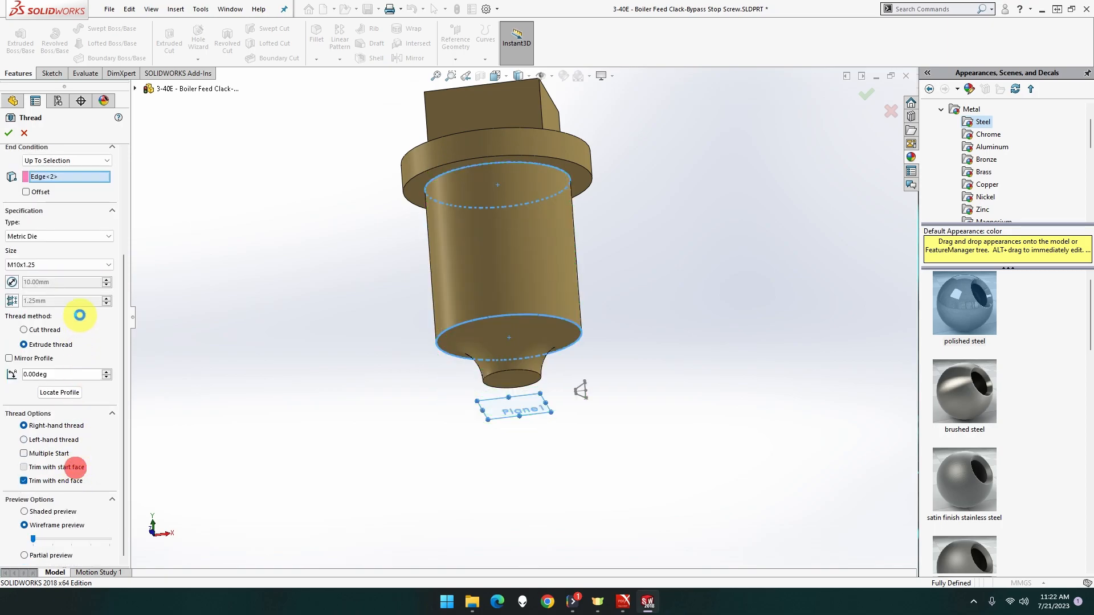
left_click(9, 134)
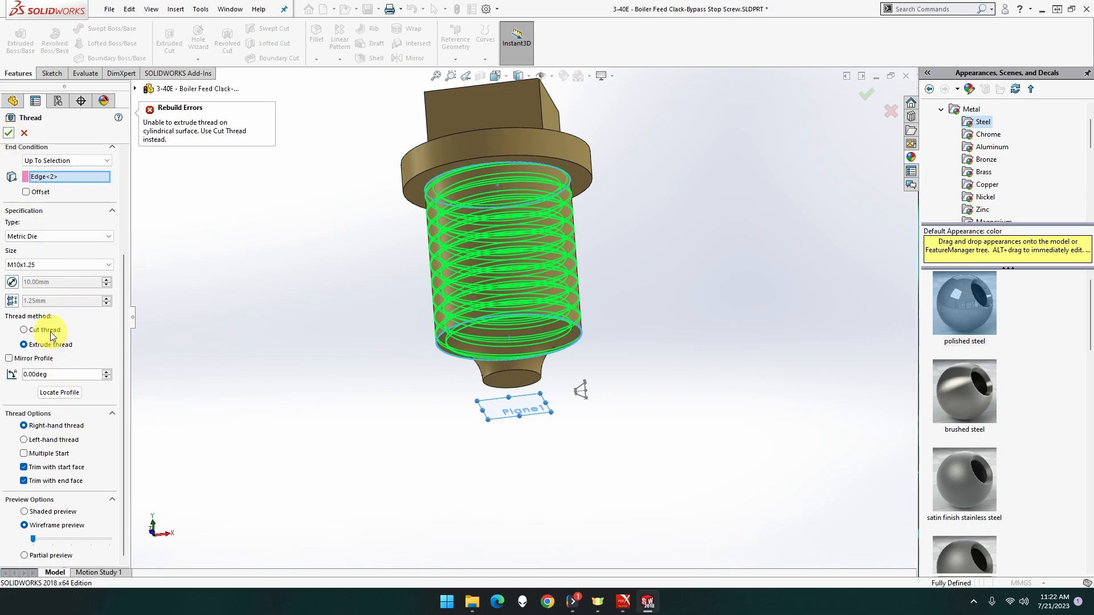
Change the thread method to Cut thread and create the trimmed thread on the shank
left_click(50, 331)
left_click(8, 135)
Hide the offset reference plane below the screw's tip
middle_click_drag(284, 272, 496, 155)
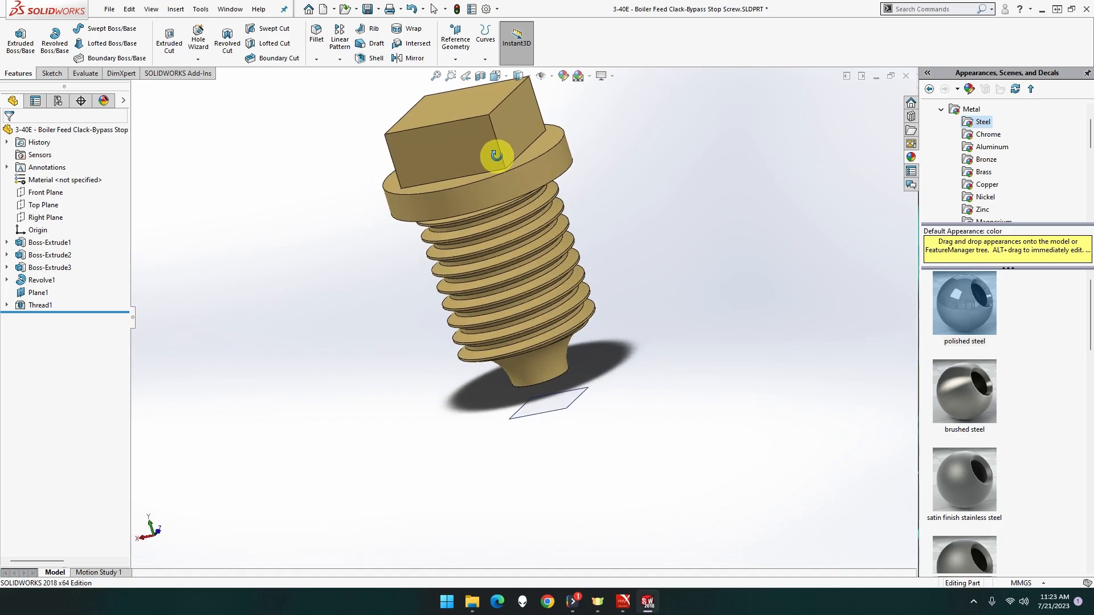
middle_click_drag(496, 155, 496, 156)
scroll(440, 80, "down", 2)
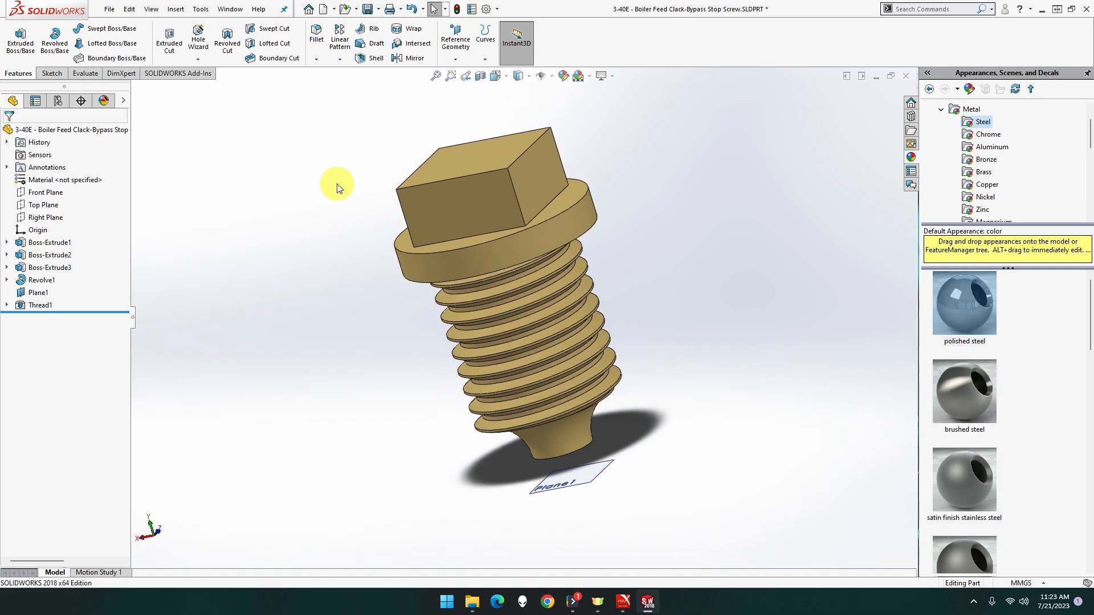
right_click(568, 480)
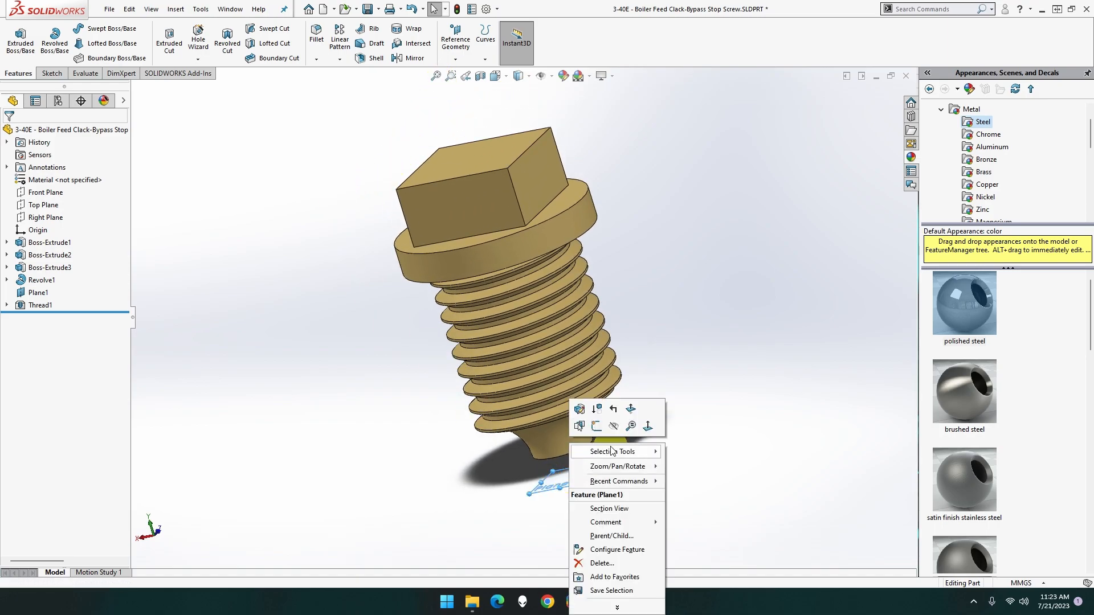
left_click(623, 428)
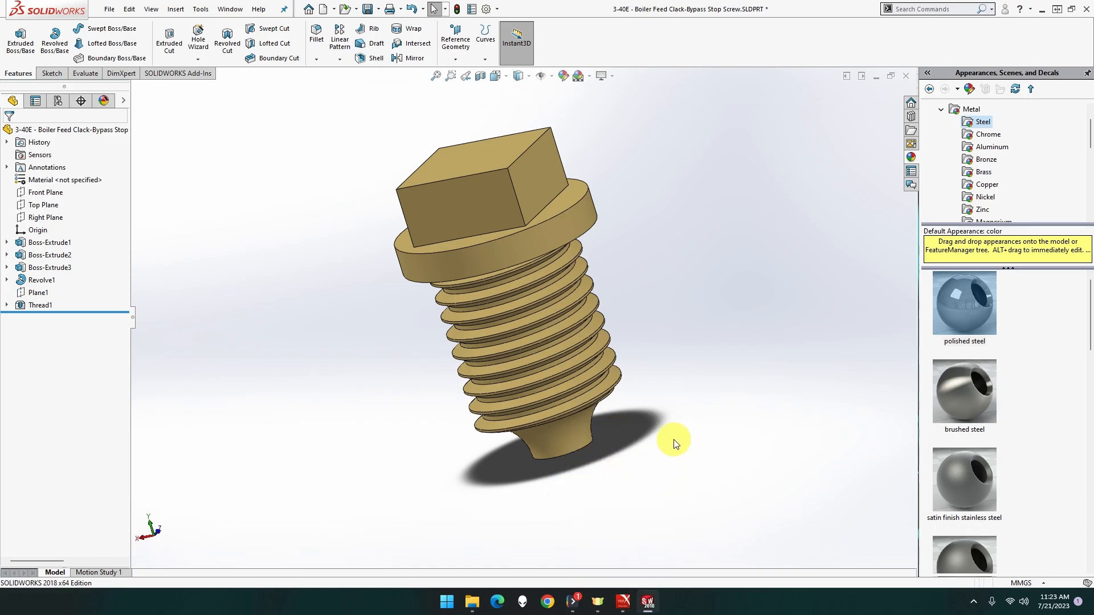